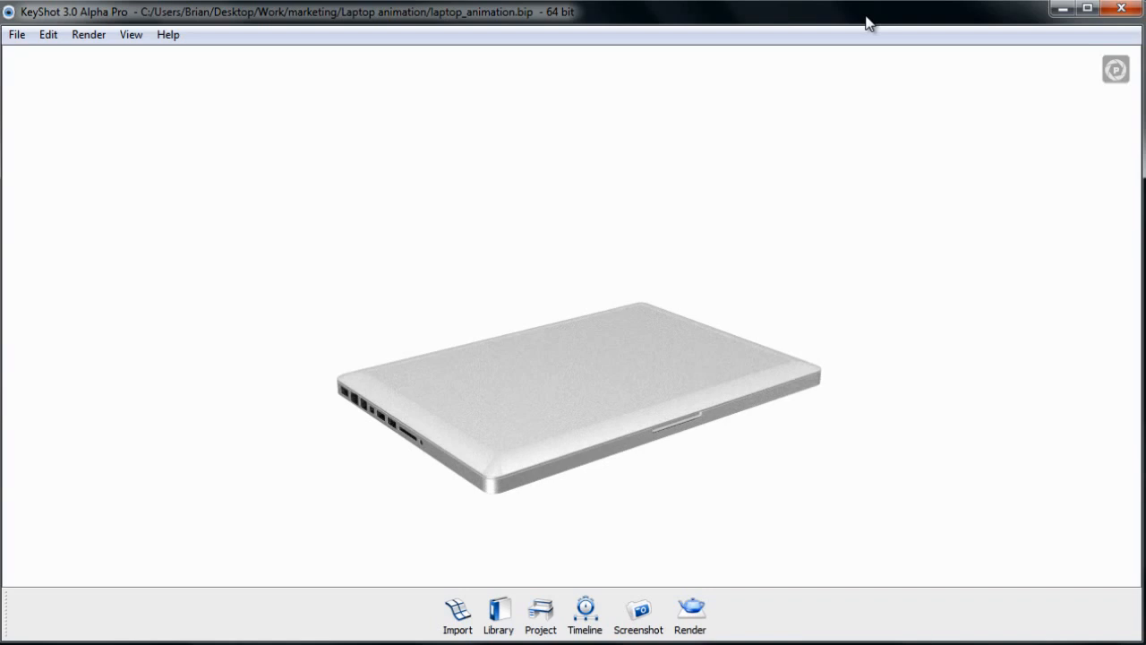
Open the timeline and start a Rotation model/part animation with the Animation Wizard.
{"action": "left_click", "coordinate": [588, 610]}
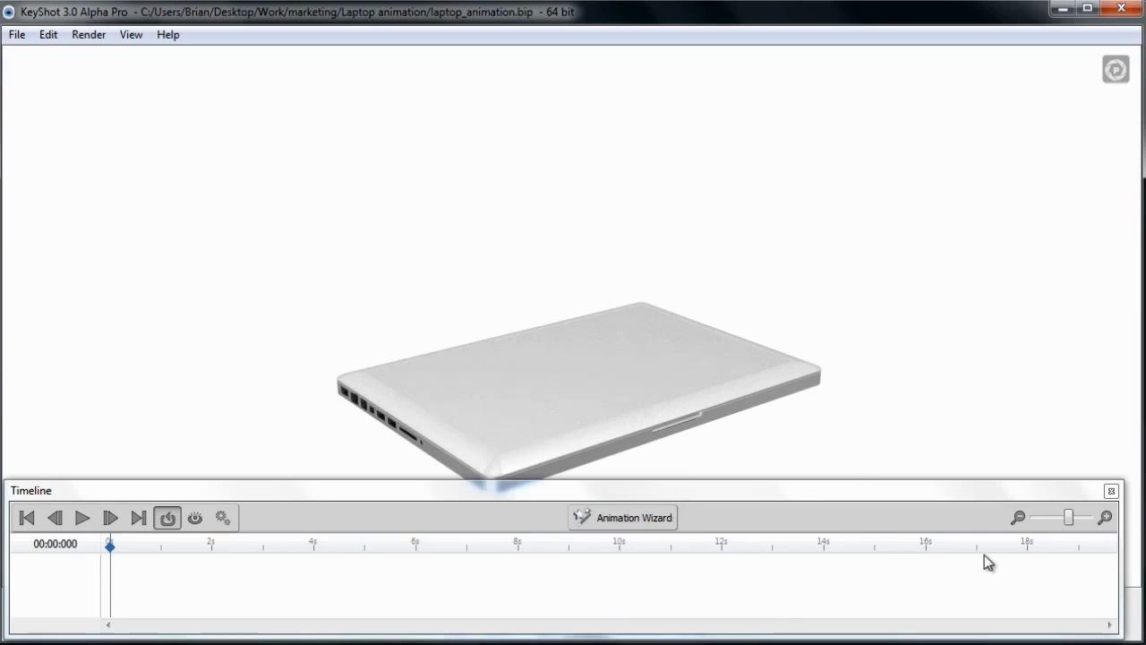
{"action": "left_click", "coordinate": [662, 518]}
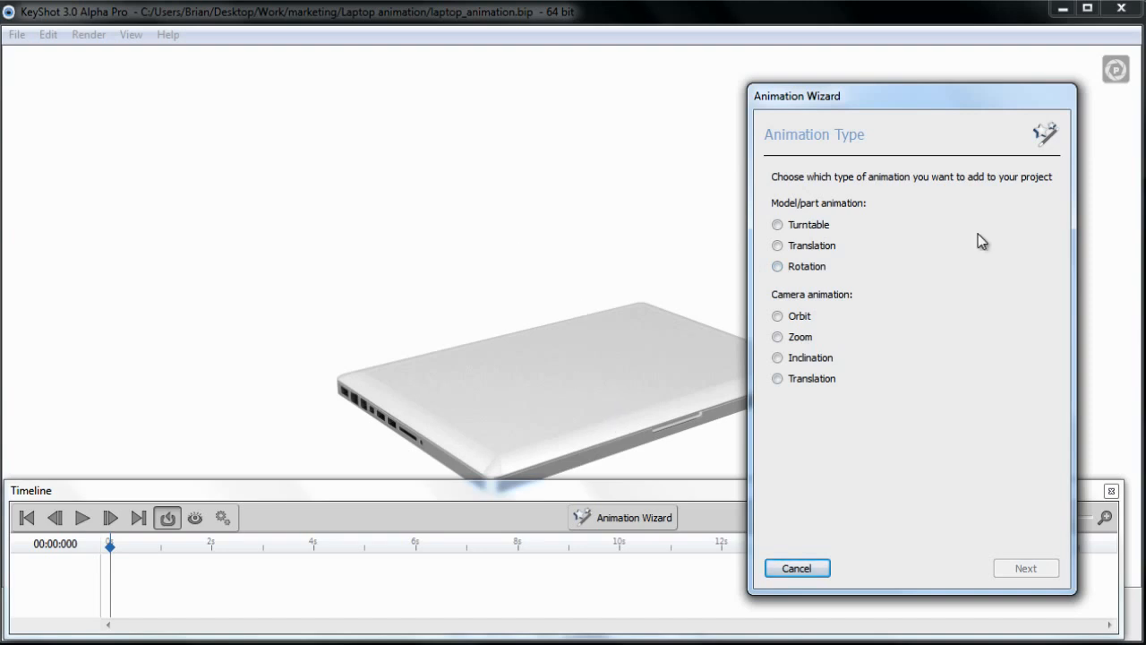
{"action": "left_click", "coordinate": [893, 265]}
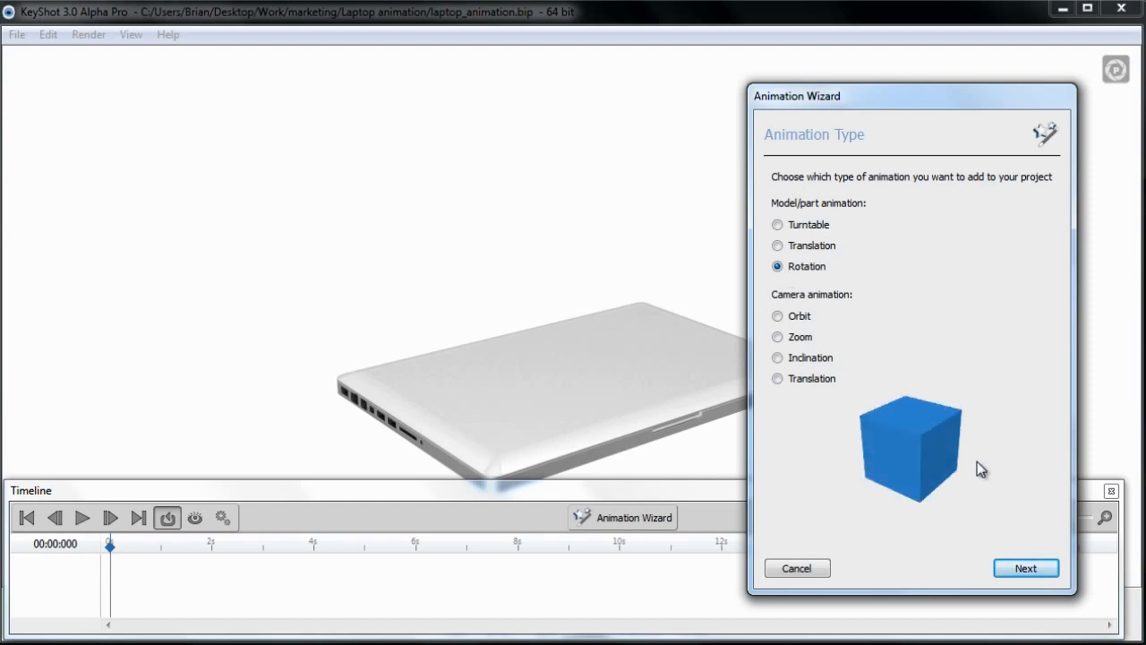
{"action": "left_click", "coordinate": [1035, 570]}
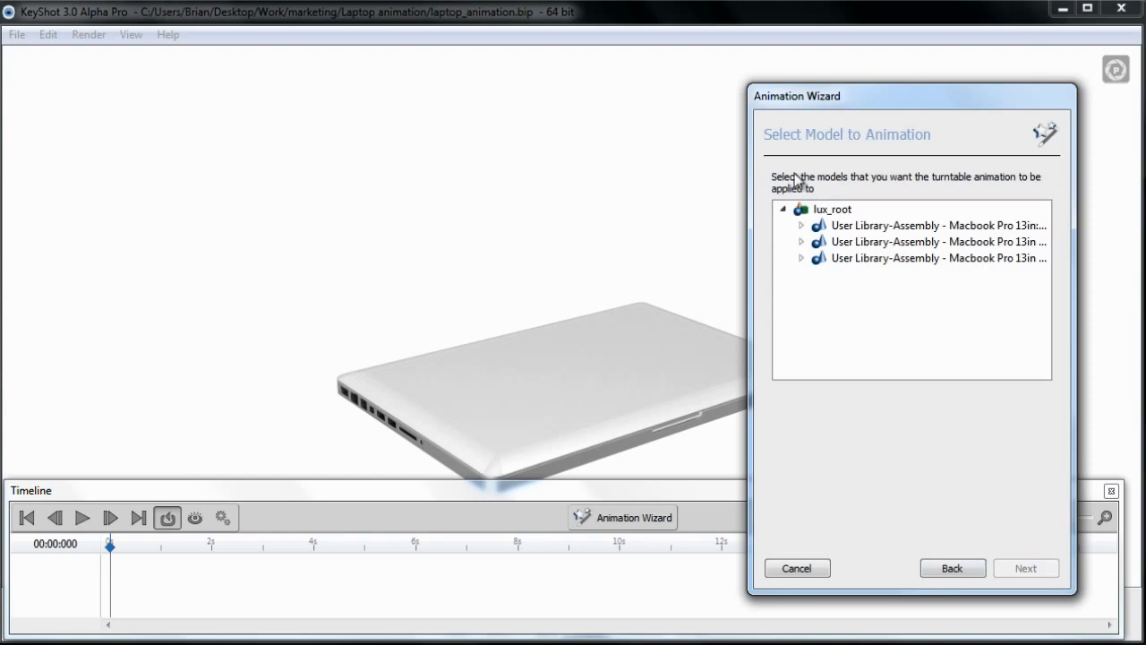
Choose the Lid group of the first Macbook Pro assembly as the part to animate and continue to the animation properties.
{"action": "left_click", "coordinate": [801, 226]}
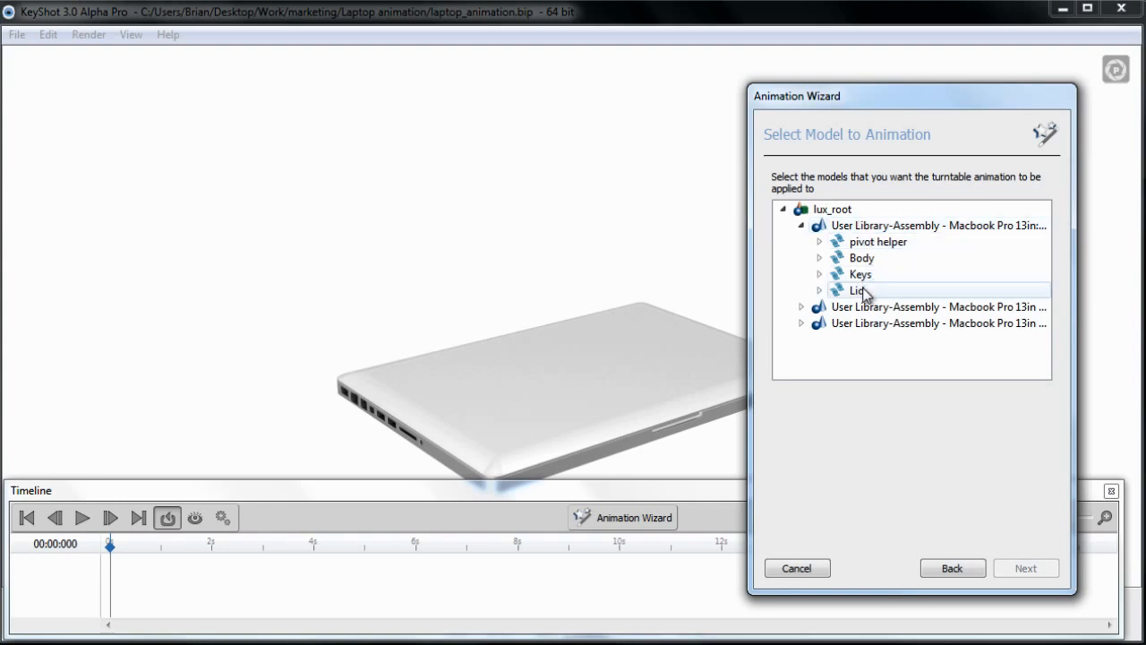
{"action": "left_click", "coordinate": [818, 290]}
{"action": "left_click", "coordinate": [882, 310]}
{"action": "left_click", "coordinate": [818, 290]}
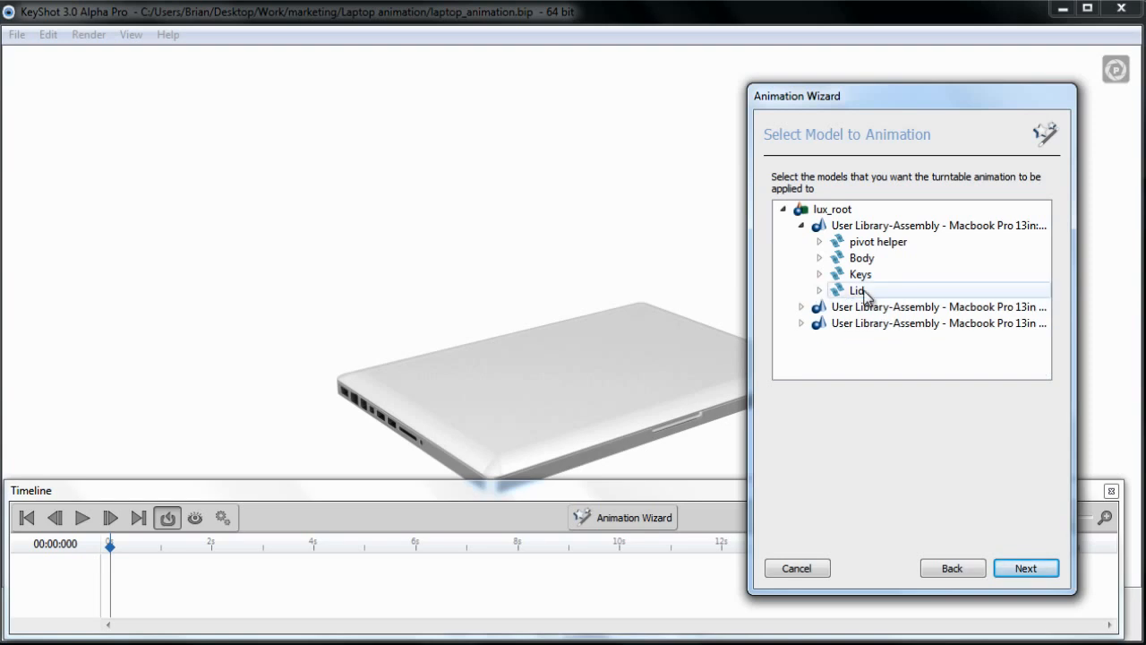
{"action": "left_click", "coordinate": [861, 292]}
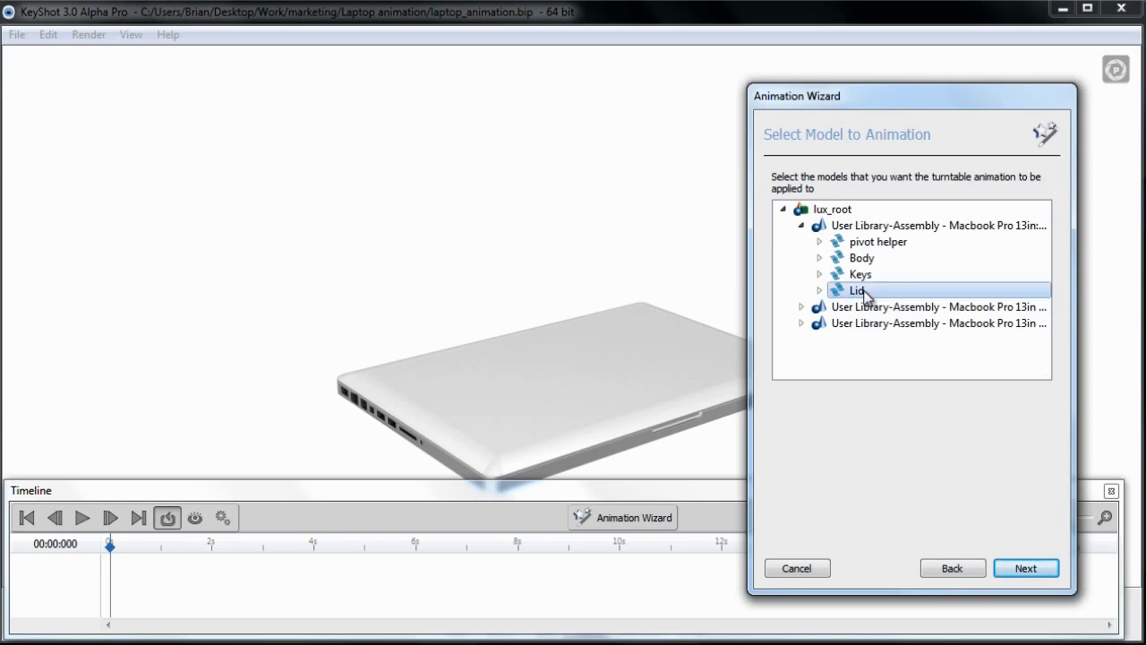
{"action": "left_click", "coordinate": [1027, 568]}
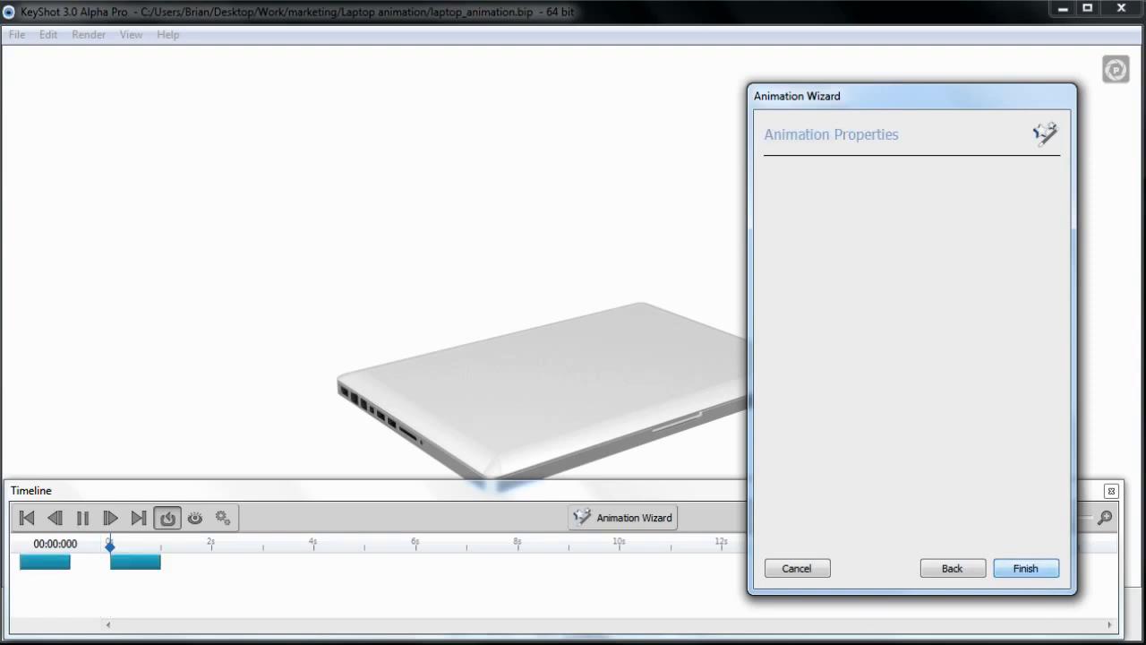
Name the rotation animation "Lid open" and preview its motion by scrubbing through the timeline.
{"action": "mouse_move", "coordinate": [137, 559]}
{"action": "left_mouse_down"}
{"action": "mouse_move", "coordinate": [108, 551]}
{"action": "mouse_move", "coordinate": [161, 555]}
{"action": "mouse_move", "coordinate": [115, 555]}
{"action": "left_mouse_up"}
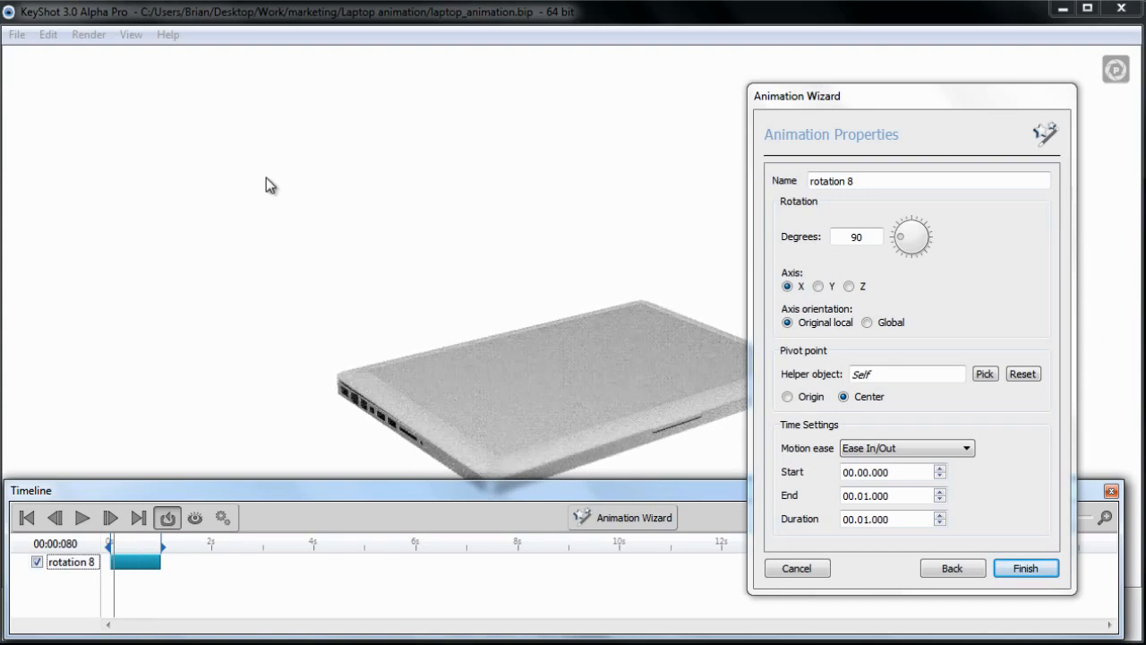
{"action": "triple_click", "coordinate": [893, 184]}
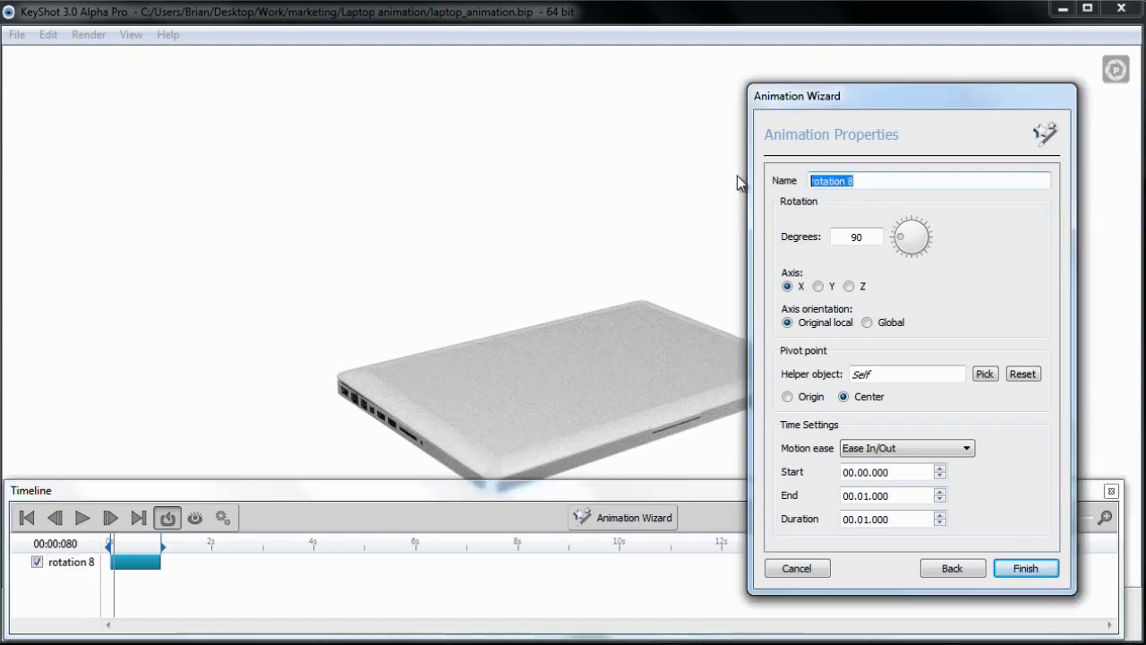
{"action": "type", "text": "Lid open"}
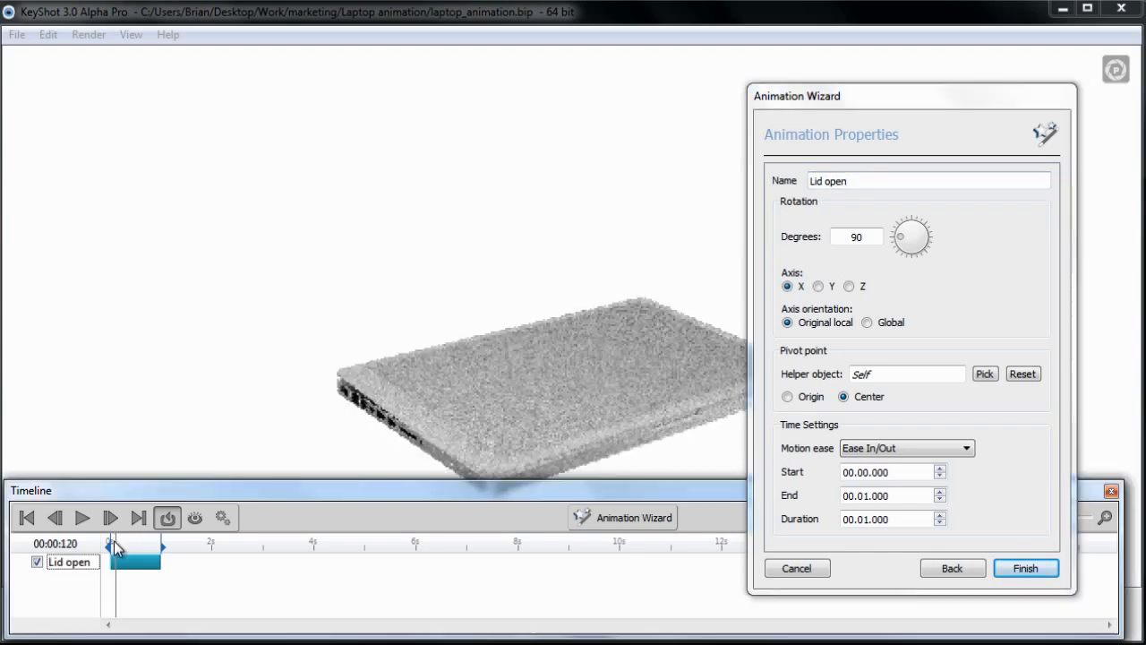
{"action": "left_click_drag", "start_coordinate": [114, 541], "coordinate": [157, 543]}
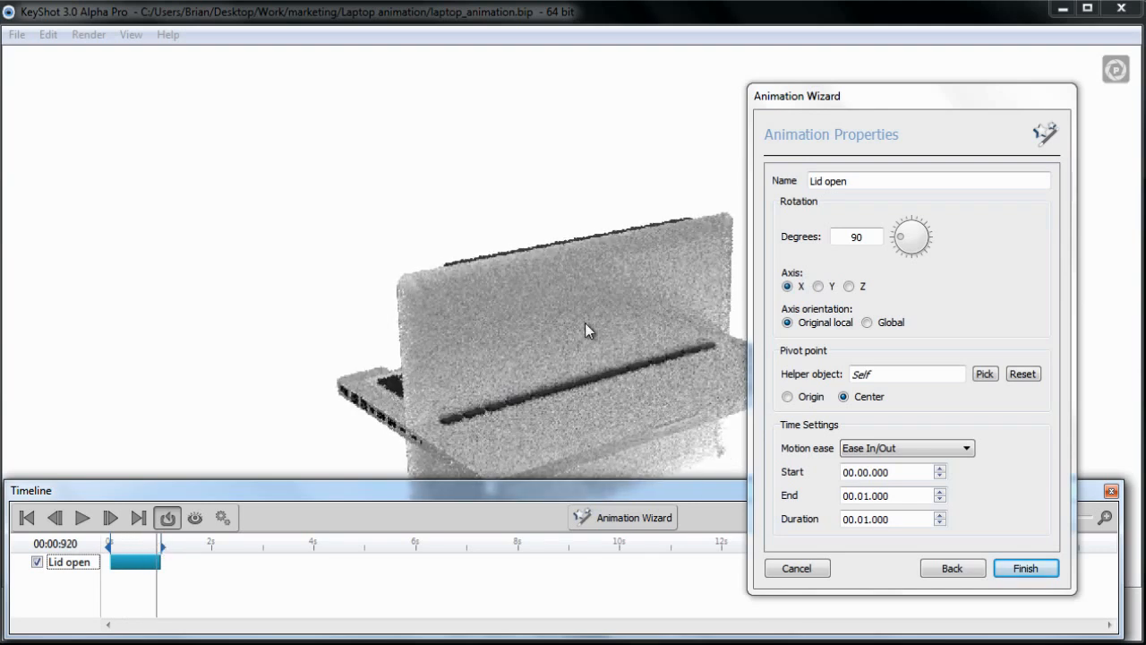
{"action": "left_click_drag", "start_coordinate": [158, 544], "coordinate": [108, 543]}
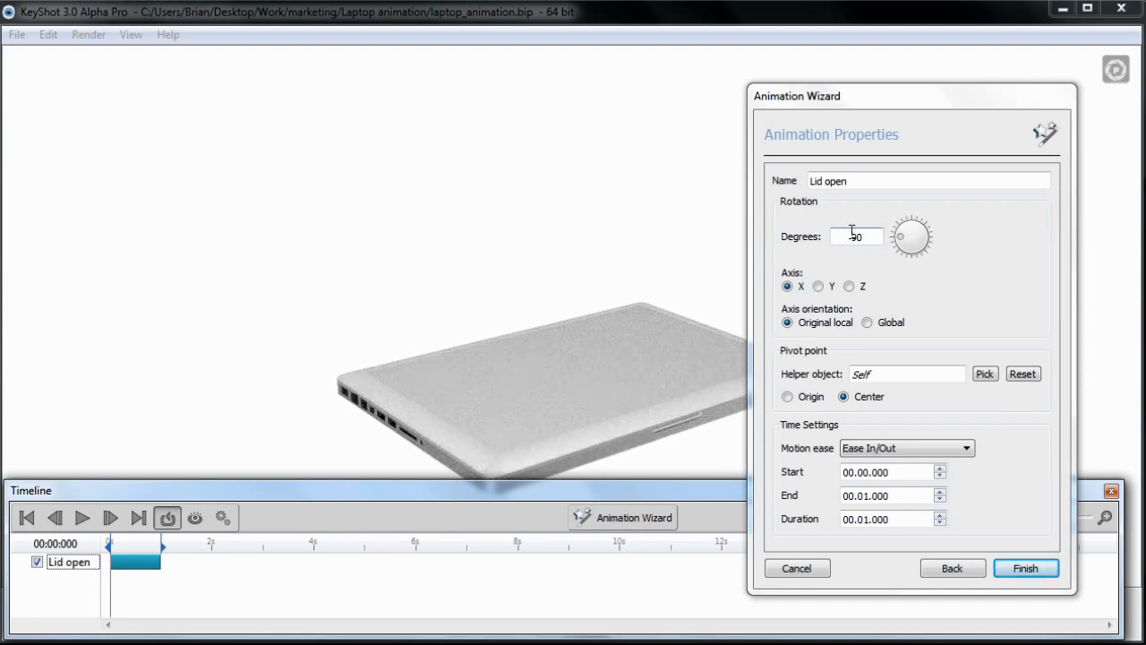
Set the Lid open rotation to -90 degrees and return the playhead to the start of the timeline.
{"action": "left_click", "coordinate": [880, 236]}
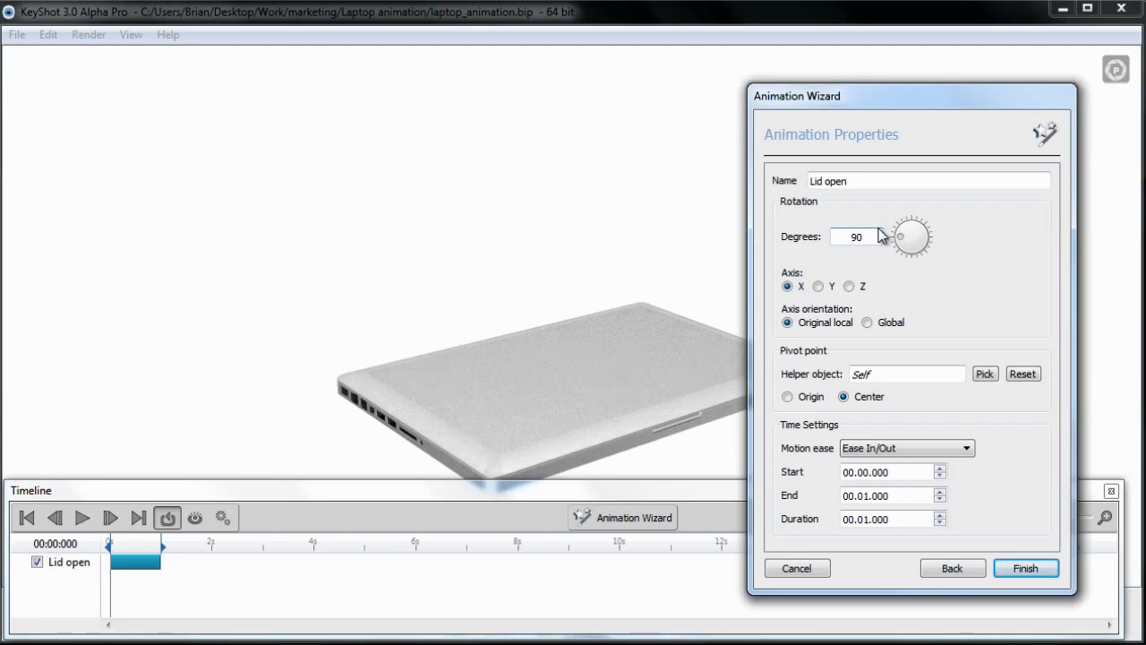
{"action": "key", "text": "Home"}
{"action": "type", "text": "-"}
{"action": "left_click", "coordinate": [893, 376]}
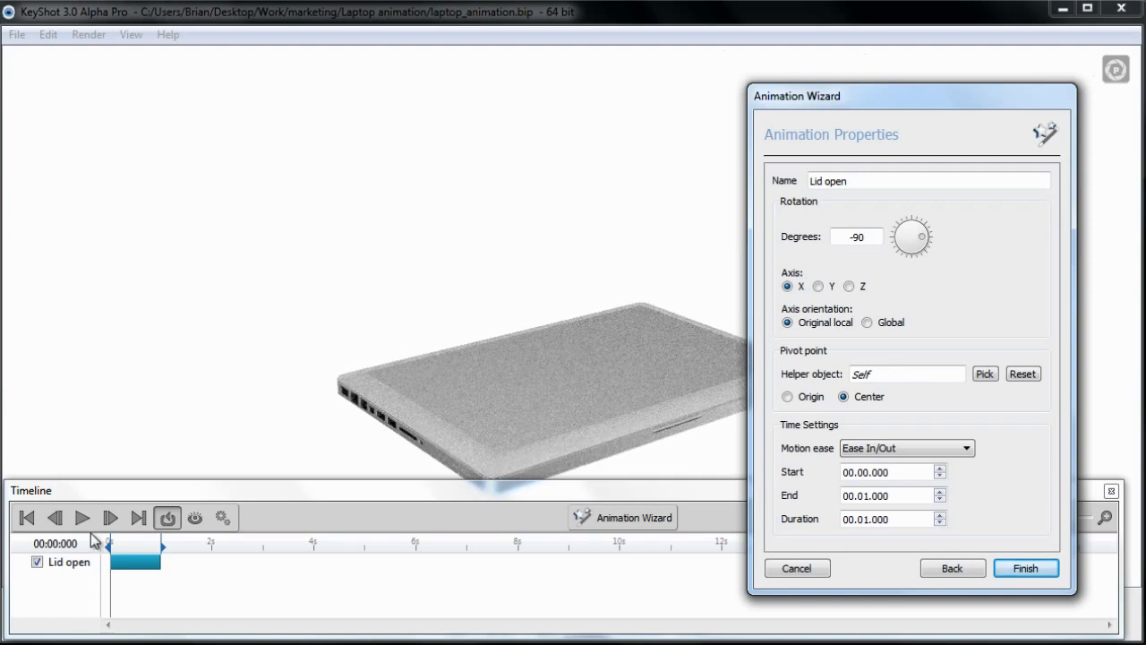
{"action": "mouse_move", "coordinate": [109, 543]}
{"action": "left_mouse_down"}
{"action": "mouse_move", "coordinate": [160, 544]}
{"action": "mouse_move", "coordinate": [107, 544]}
{"action": "left_mouse_up"}
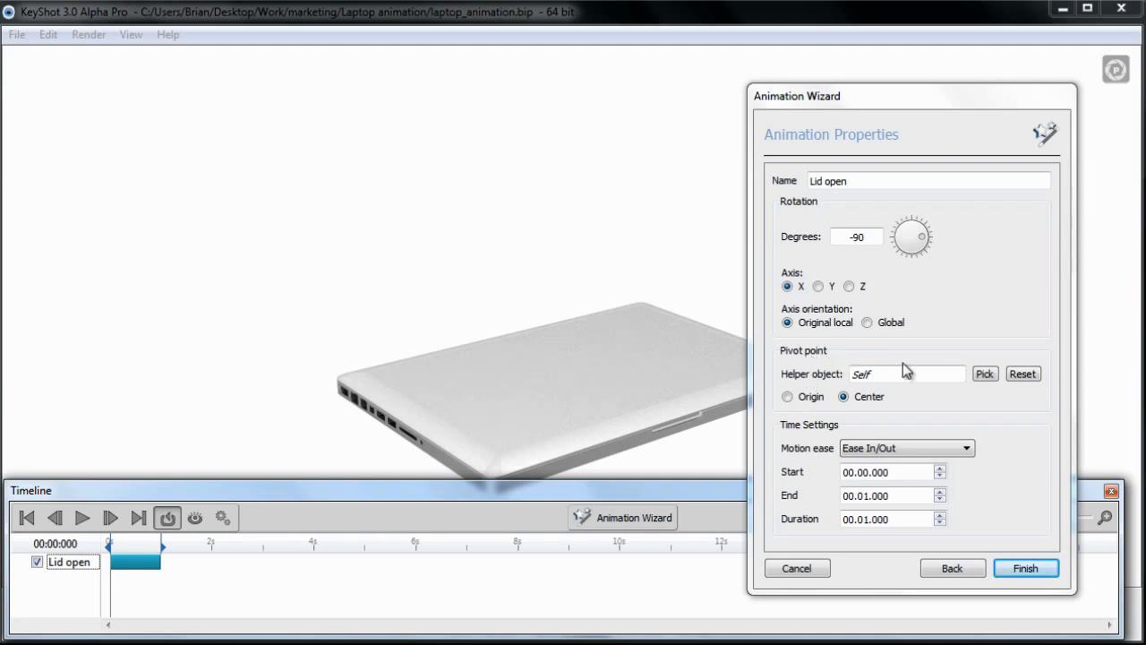
Set the first assembly's pivot helper as the rotation's pivot point, preview the lid's motion, and finish the wizard.
{"action": "left_click", "coordinate": [985, 374]}
{"action": "left_click", "coordinate": [989, 375]}
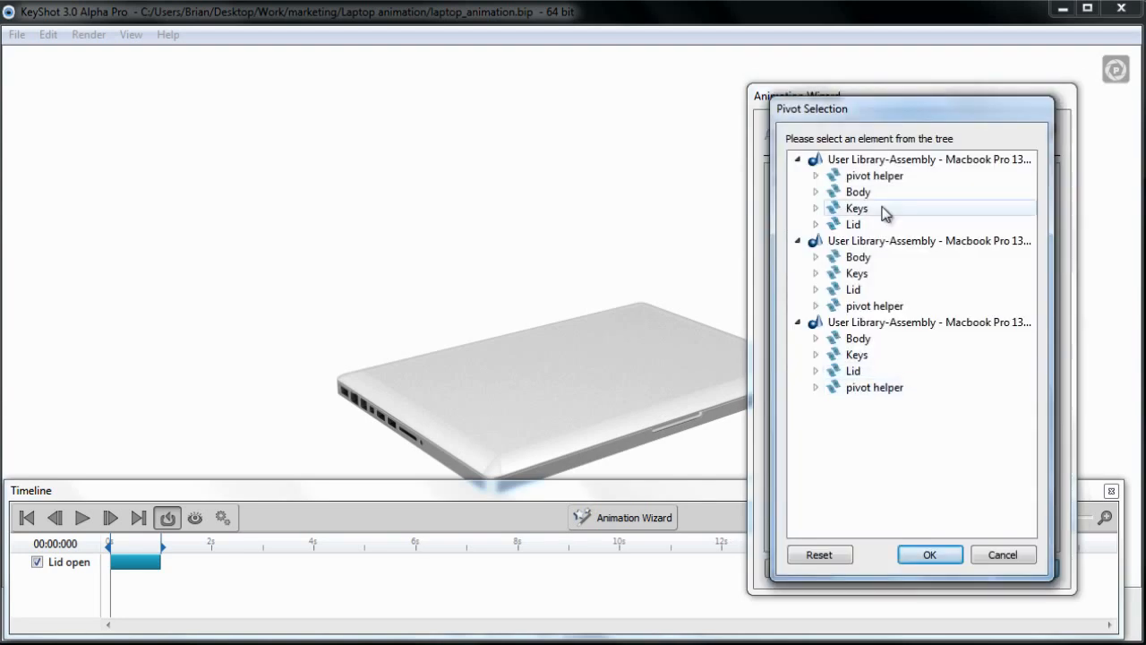
{"action": "left_click", "coordinate": [862, 178]}
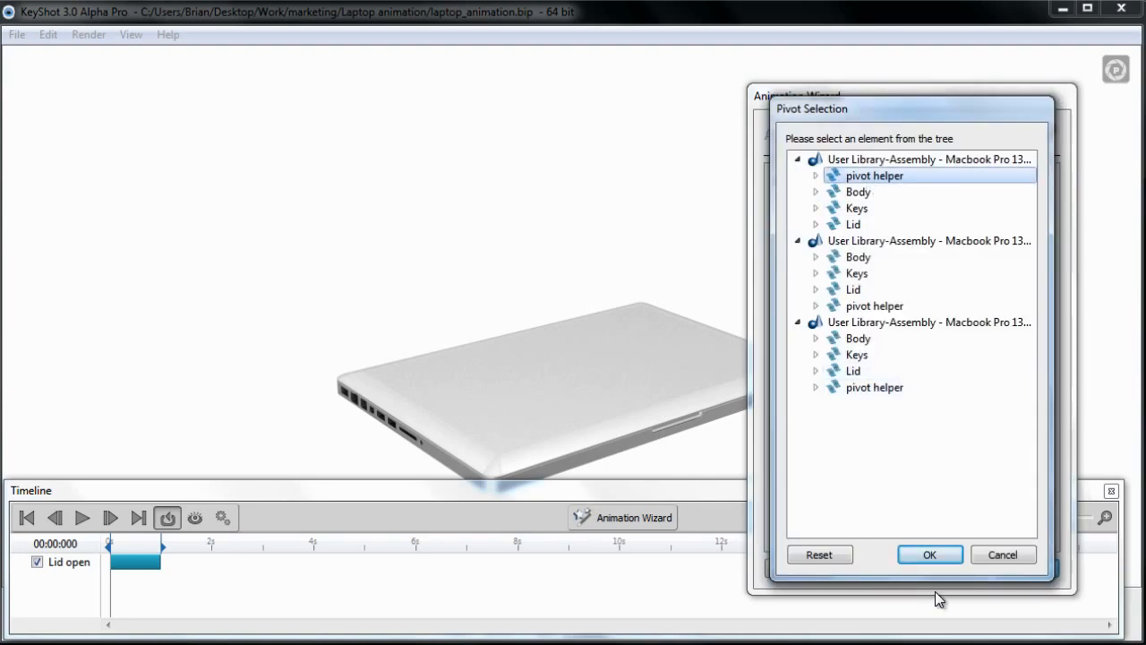
{"action": "left_click", "coordinate": [940, 557]}
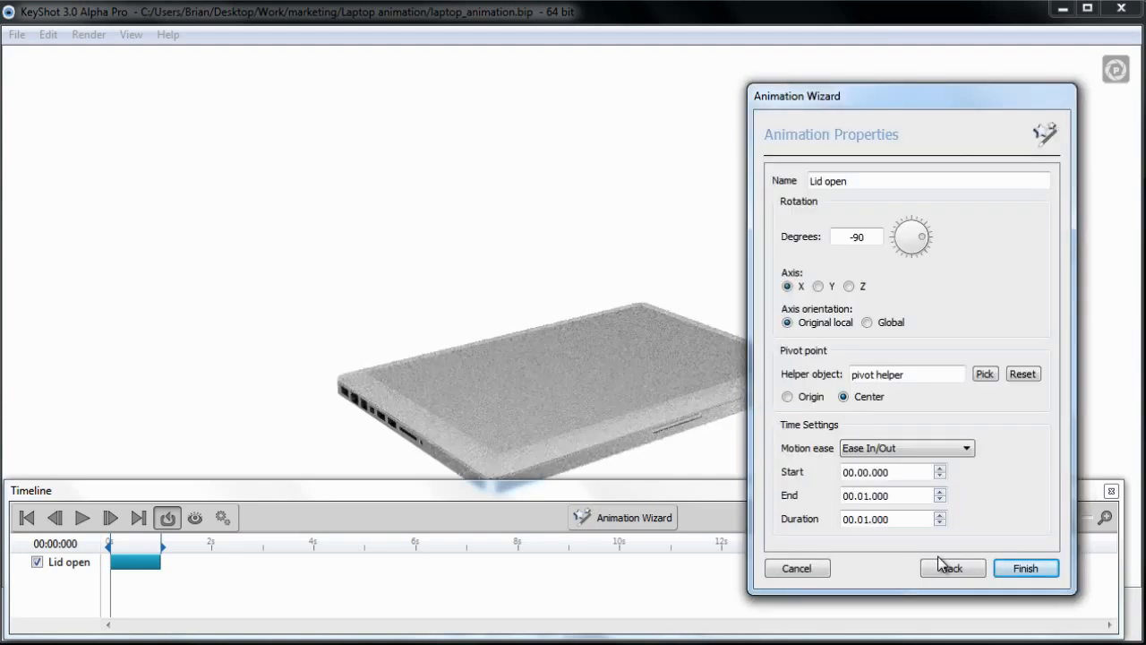
{"action": "mouse_move", "coordinate": [118, 542]}
{"action": "left_mouse_down"}
{"action": "mouse_move", "coordinate": [157, 547]}
{"action": "mouse_move", "coordinate": [118, 546]}
{"action": "left_mouse_up"}
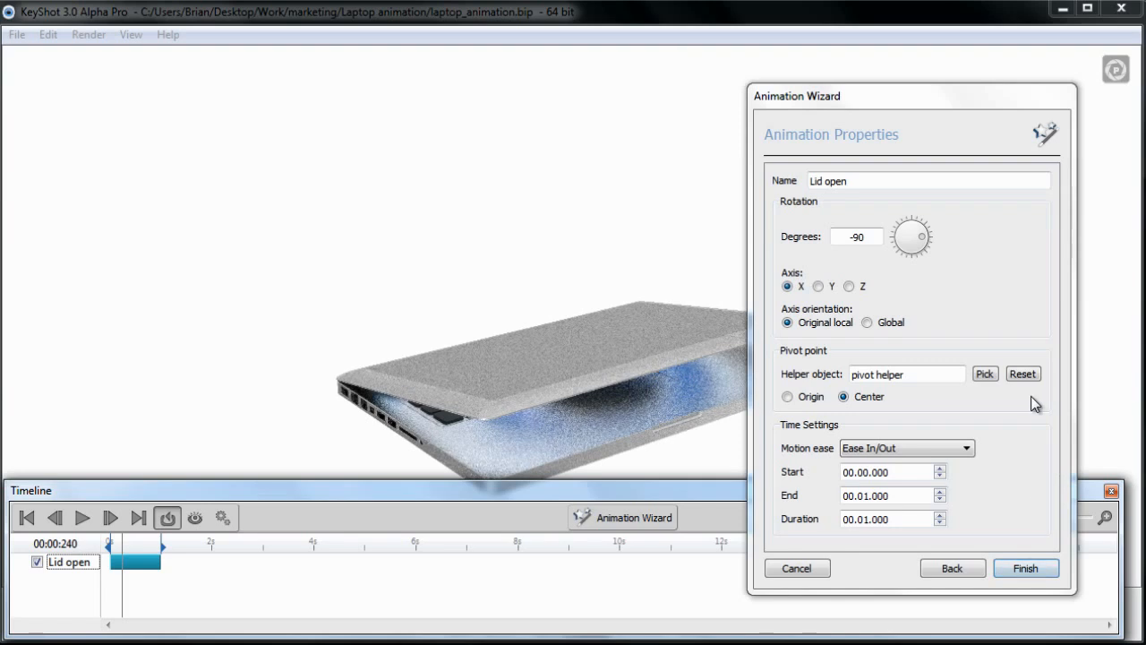
{"action": "left_click", "coordinate": [1045, 569]}
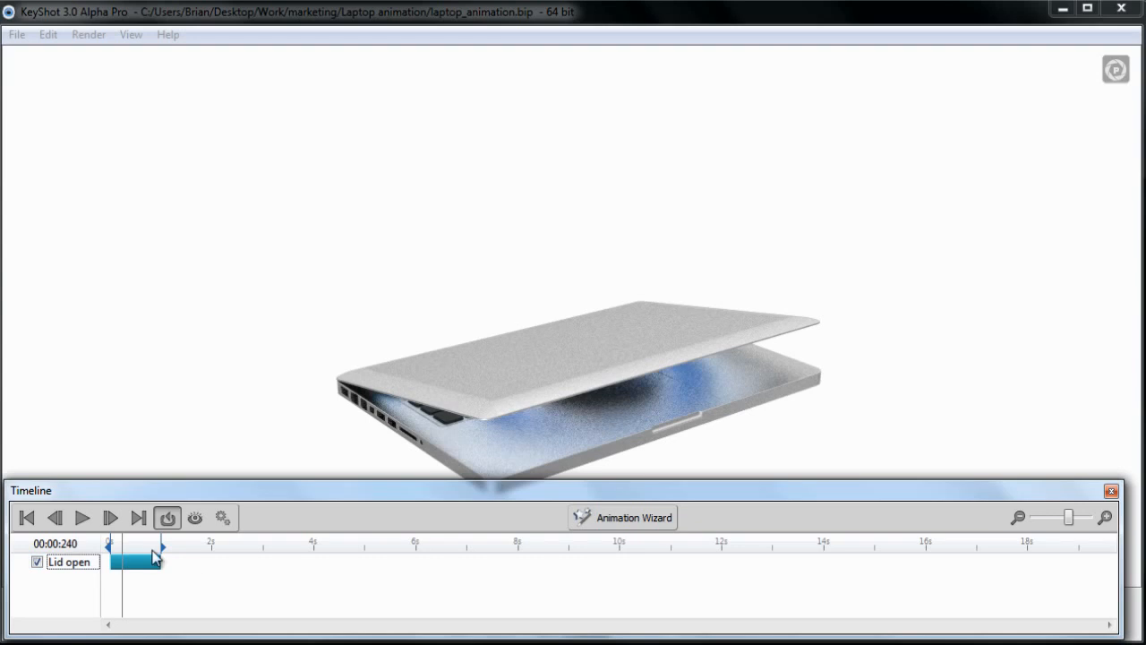
Lengthen the Lid open animation to end at 8 seconds and preview the slower motion.
{"action": "mouse_move", "coordinate": [111, 543]}
{"action": "left_mouse_down"}
{"action": "mouse_move", "coordinate": [141, 543]}
{"action": "mouse_move", "coordinate": [115, 542]}
{"action": "left_mouse_up"}
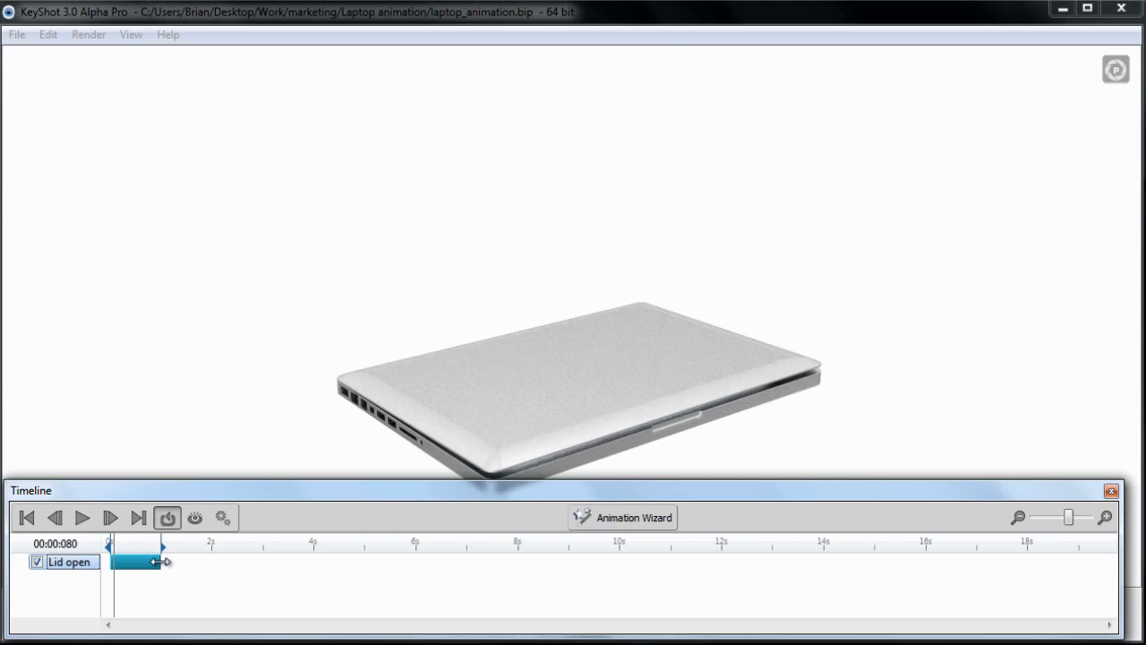
{"action": "left_click_drag", "start_coordinate": [163, 561], "coordinate": [520, 585]}
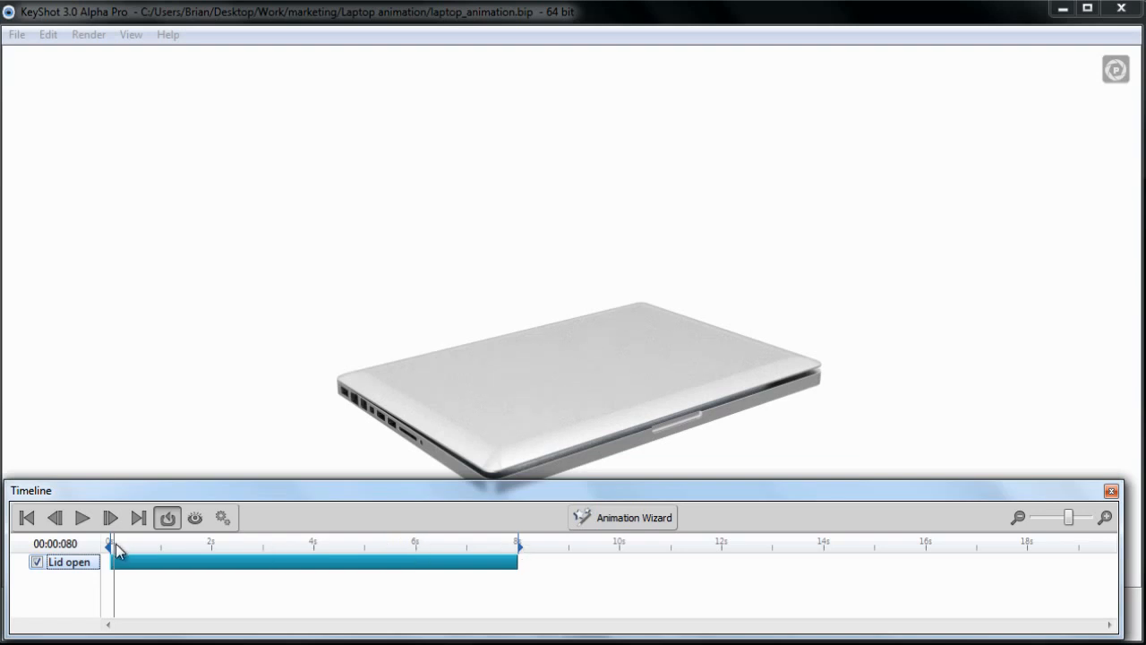
{"action": "left_click_drag", "start_coordinate": [115, 544], "coordinate": [188, 558]}
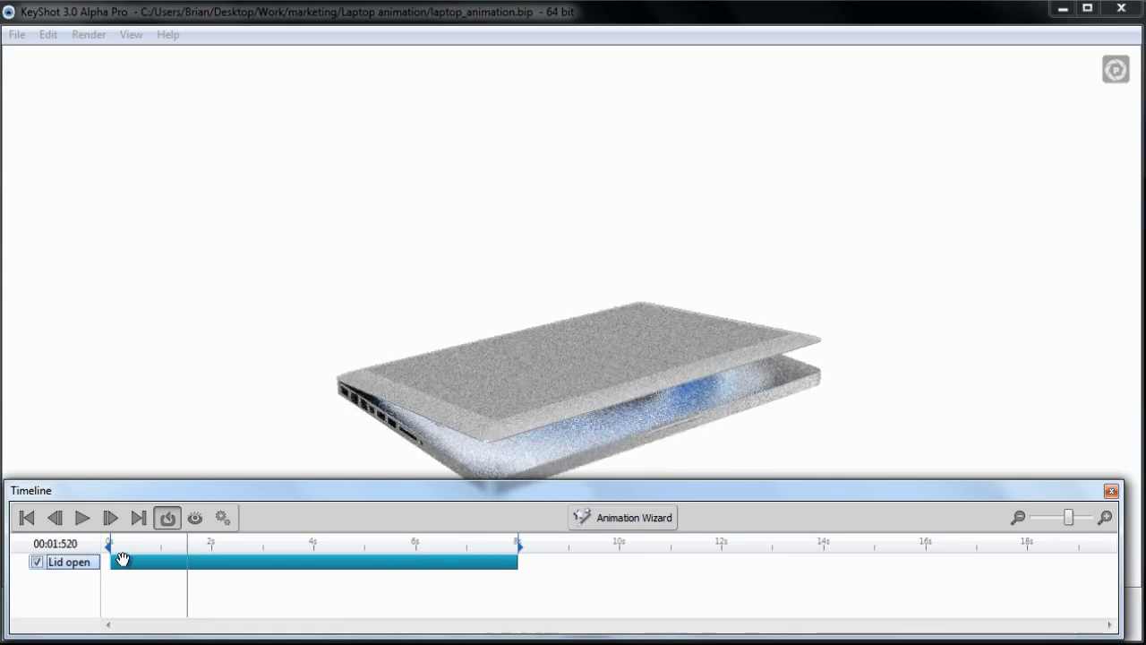
Try delaying the Lid open animation to start at about 3.8 seconds, and scrub through the timeline.
{"action": "left_click_drag", "start_coordinate": [130, 563], "coordinate": [322, 564]}
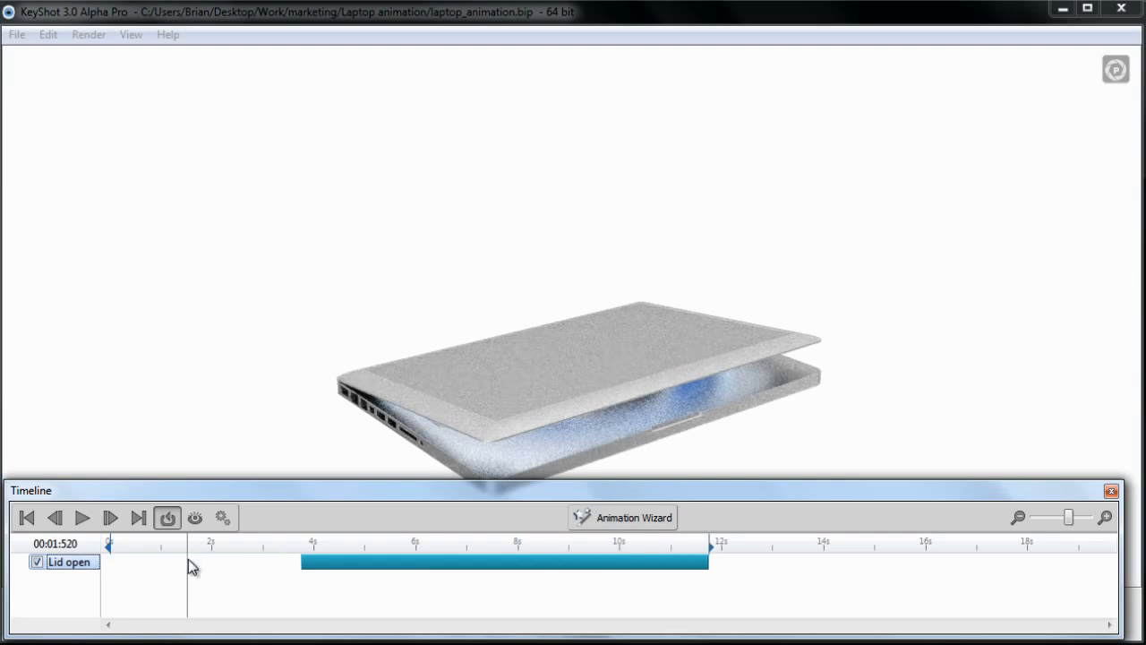
{"action": "left_click_drag", "start_coordinate": [188, 542], "coordinate": [508, 582]}
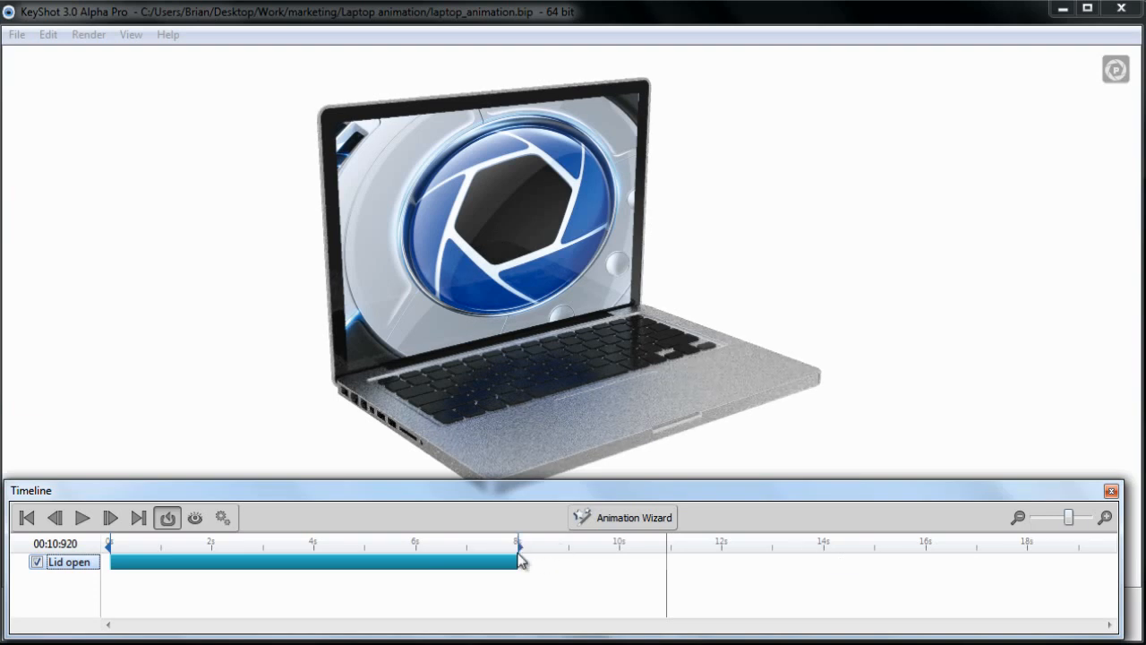
Enlarge the timeline scale, preview the lid's position at about 6.4 seconds, and close the timeline.
{"action": "left_click_drag", "start_coordinate": [1067, 519], "coordinate": [1077, 527]}
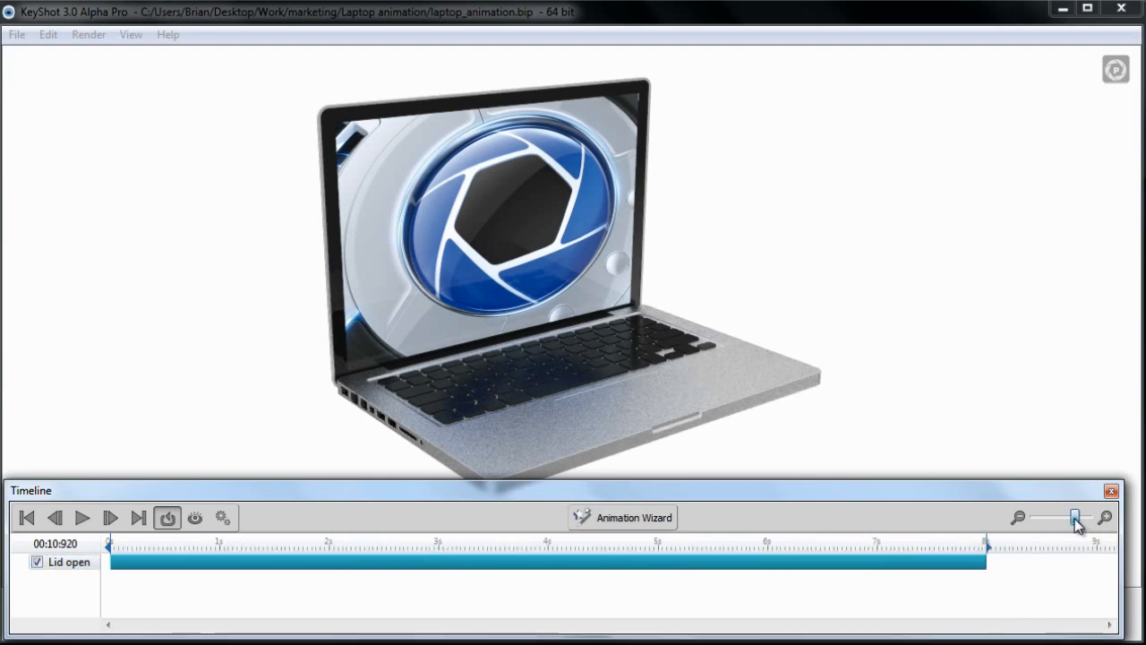
{"action": "left_click_drag", "start_coordinate": [962, 542], "coordinate": [803, 563]}
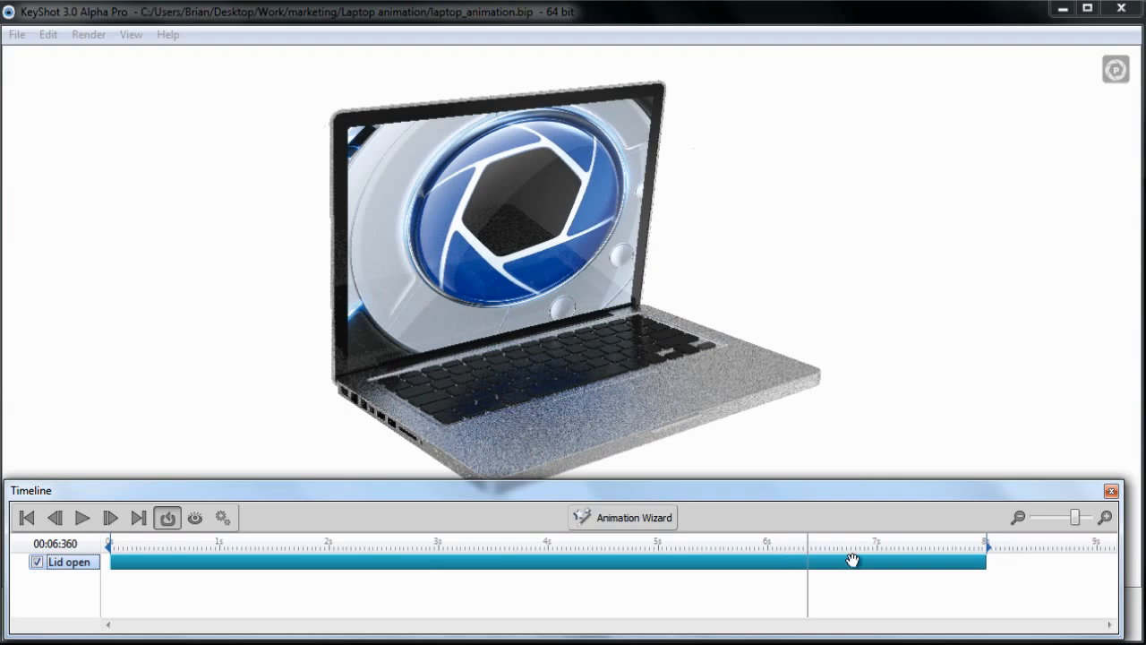
{"action": "left_click", "coordinate": [1111, 492]}
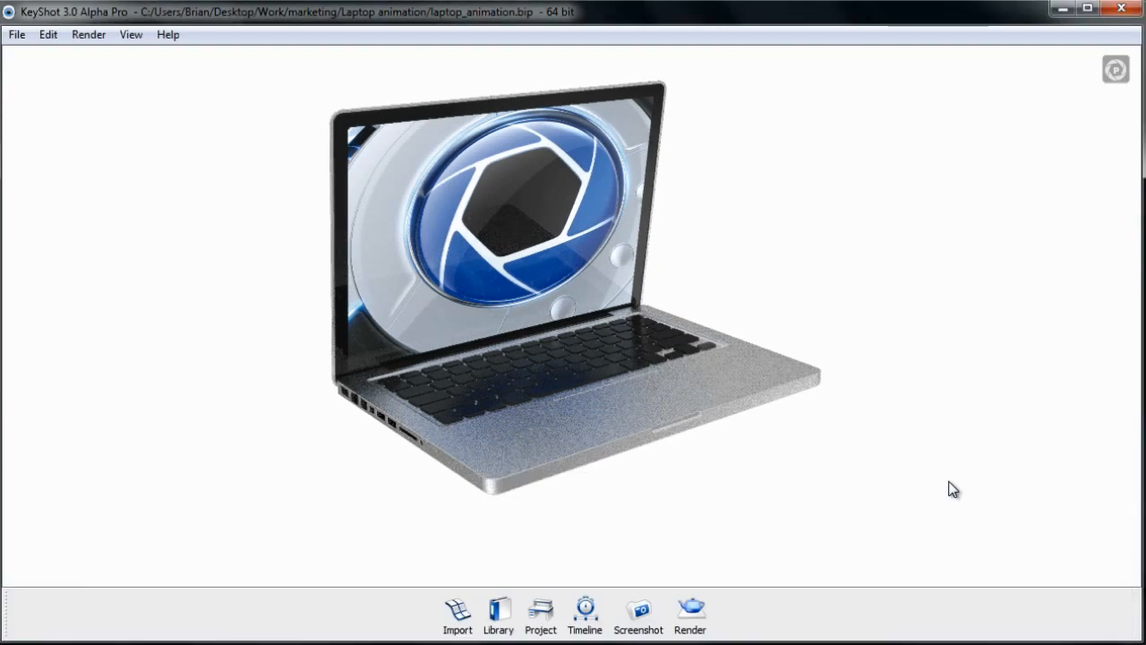
Open the project's scene tree and review the properties of the Lid open animation under the Lid group.
{"action": "left_click", "coordinate": [543, 612]}
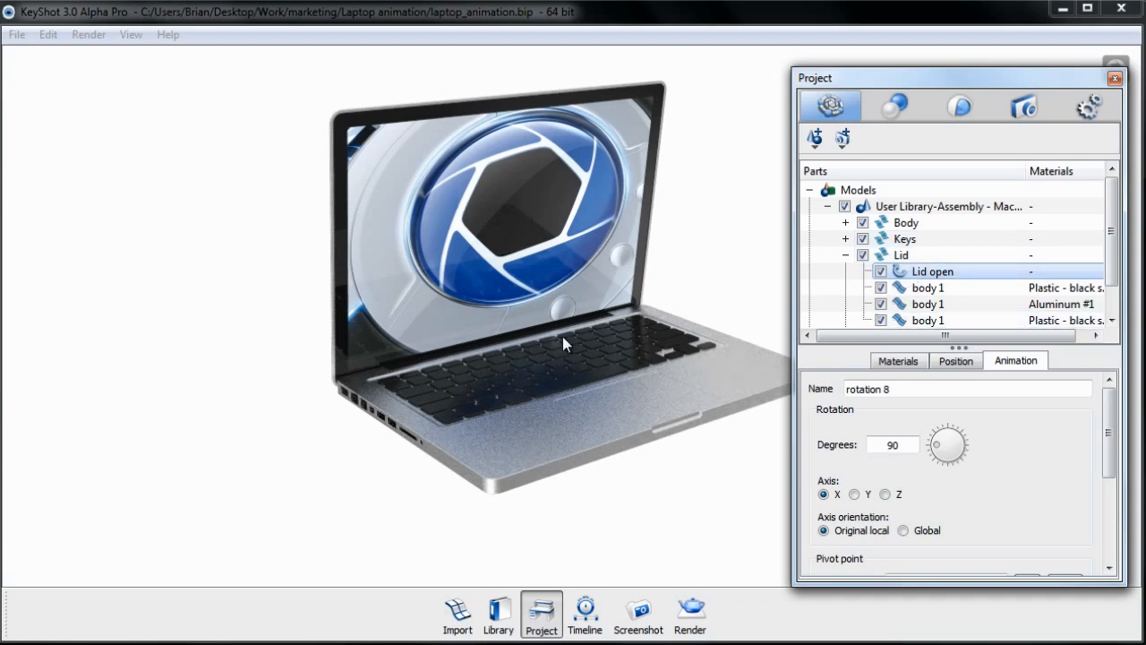
{"action": "left_click", "coordinate": [917, 259]}
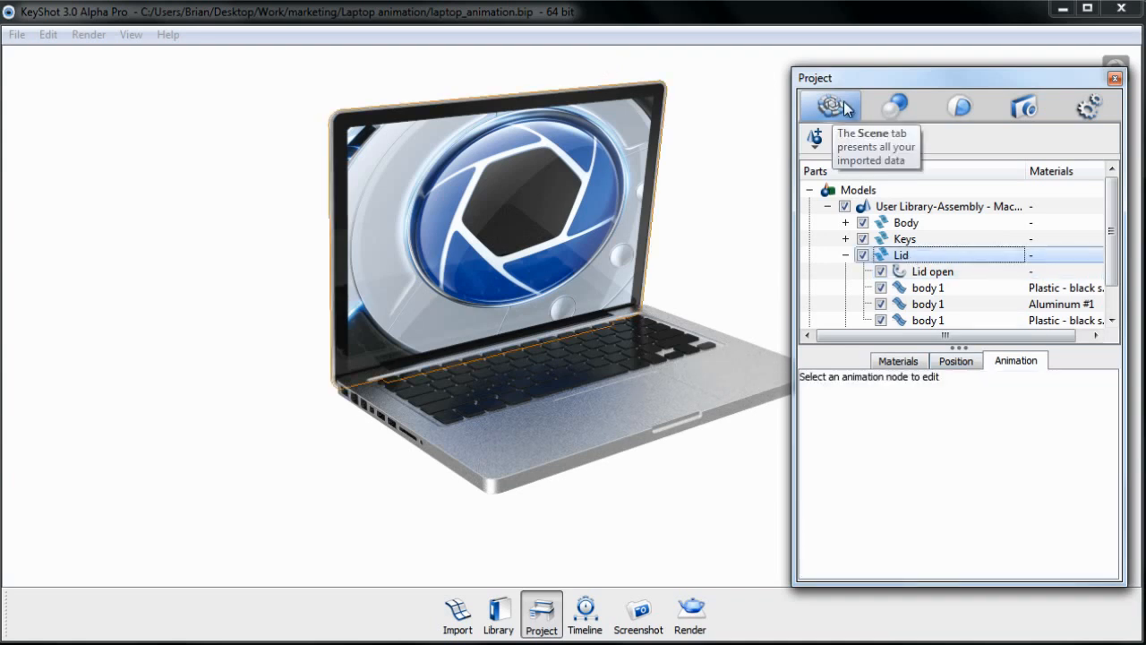
{"action": "left_click", "coordinate": [931, 276]}
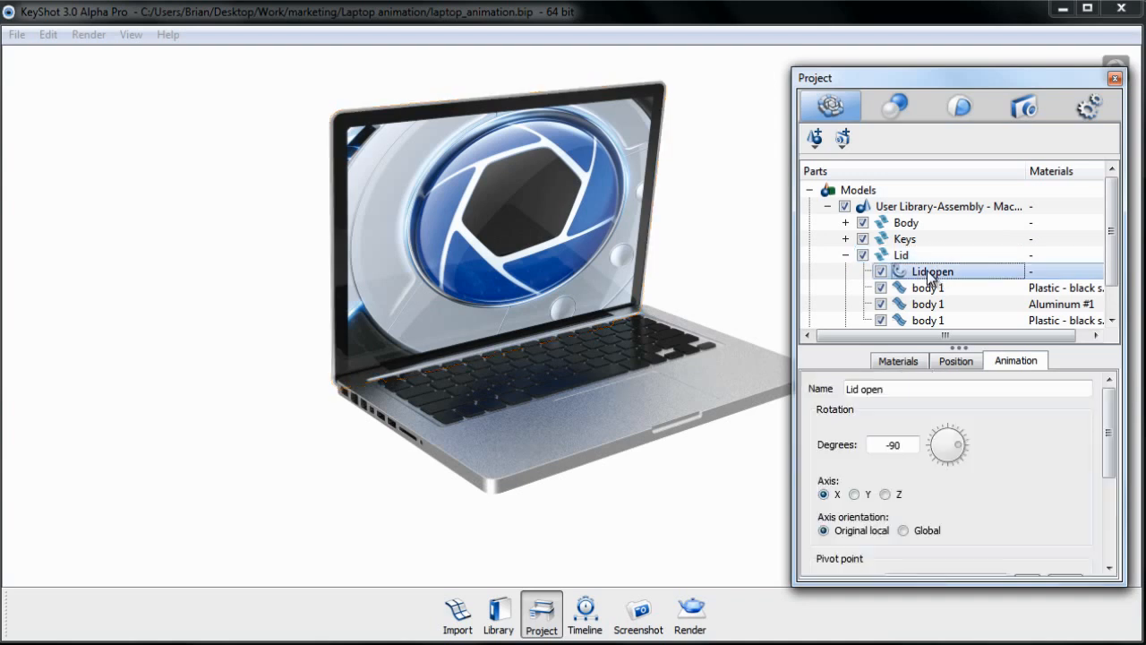
{"action": "left_click_drag", "start_coordinate": [1107, 416], "coordinate": [1097, 390]}
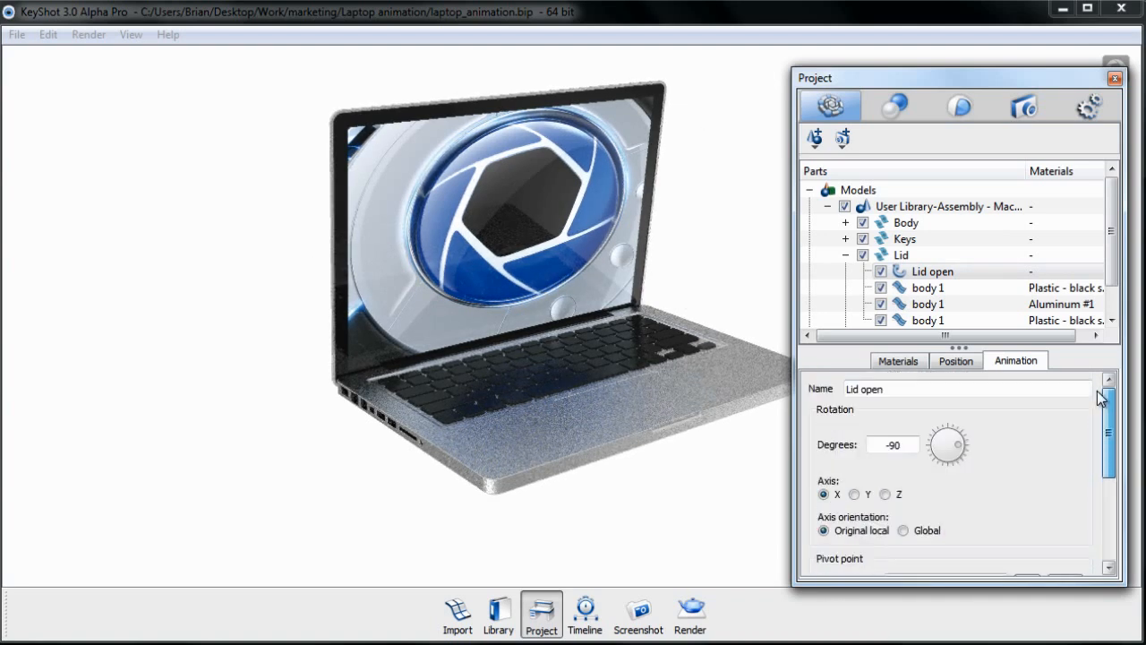
Add a translation animation to the Lid group.
{"action": "left_click", "coordinate": [895, 258]}
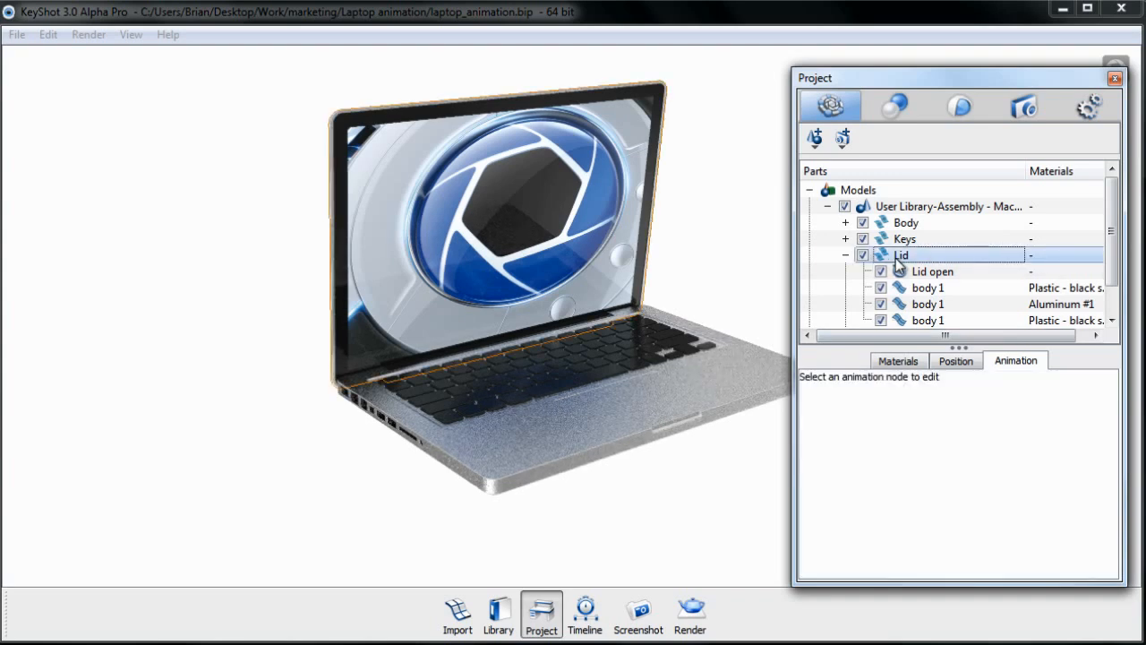
{"action": "right_click", "coordinate": [896, 258]}
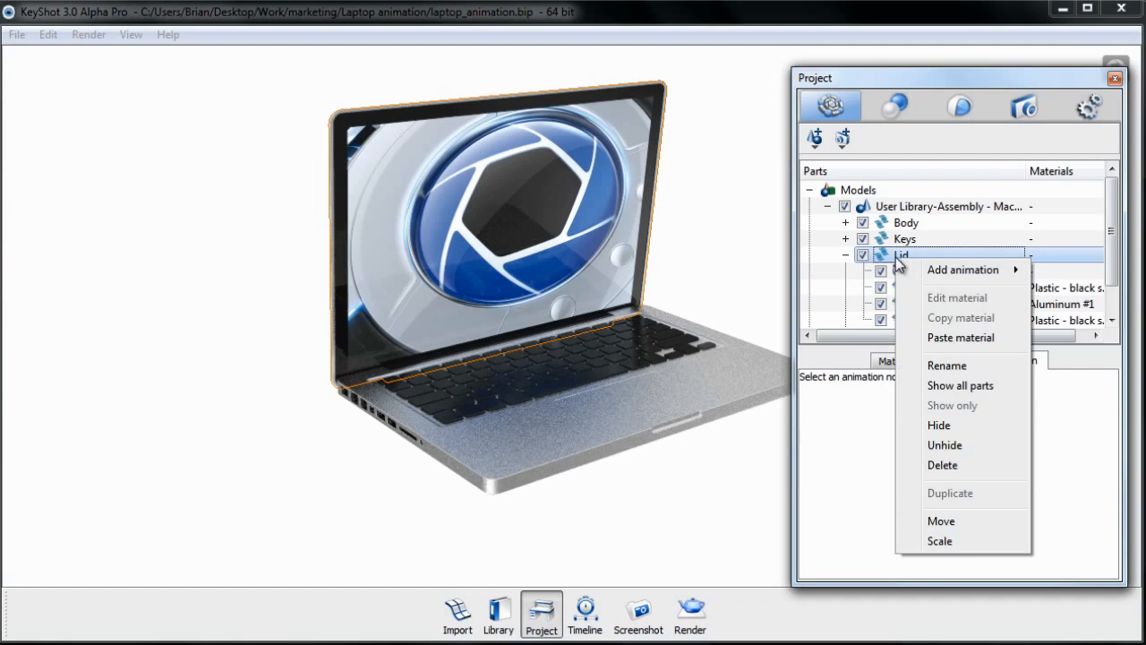
{"action": "mouse_move", "coordinate": [938, 271]}
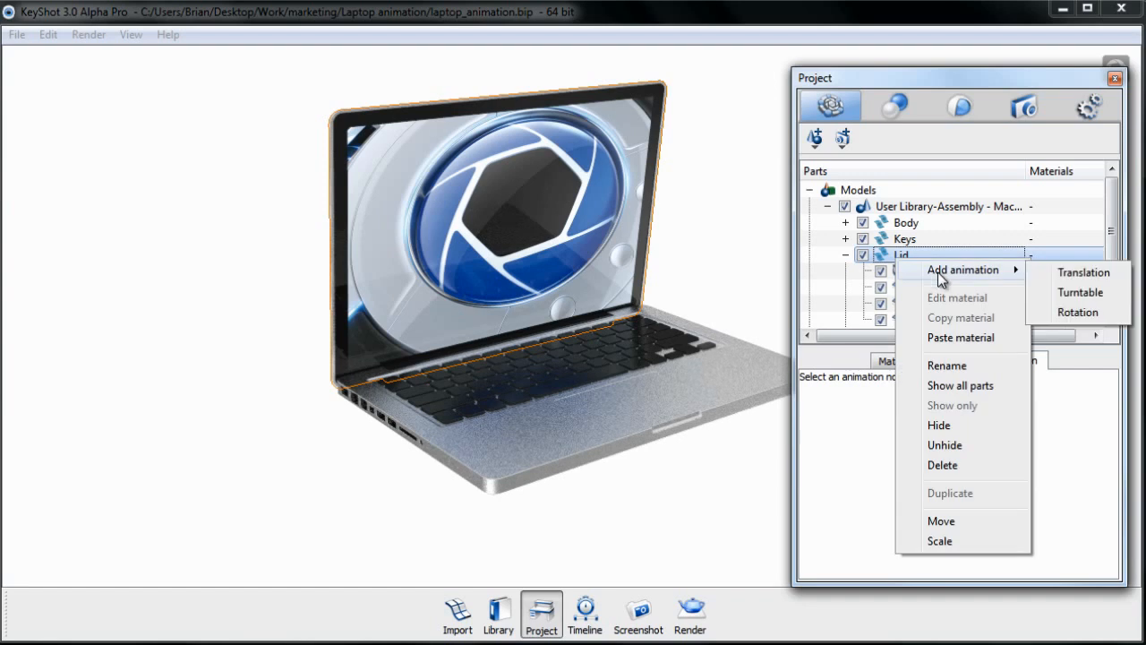
{"action": "left_click", "coordinate": [1068, 272]}
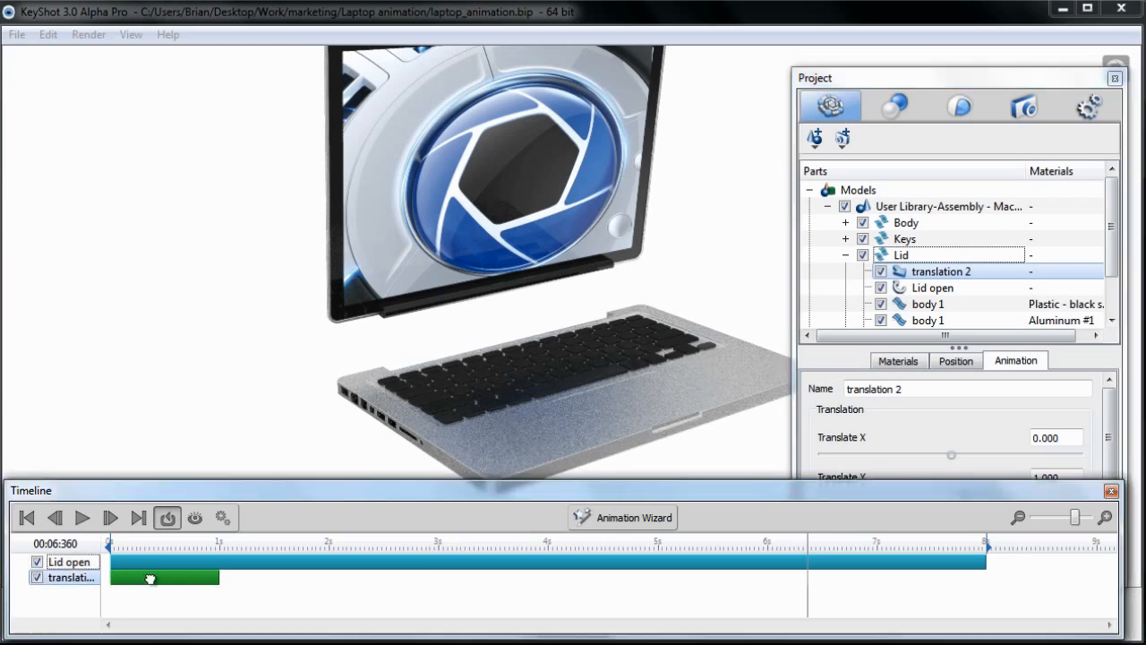
Move the lid's translation animation to start at about 8.1 seconds, just after Lid open, and scrub the timeline to 9 seconds.
{"action": "left_click_drag", "start_coordinate": [158, 580], "coordinate": [582, 578]}
{"action": "left_click_drag", "start_coordinate": [692, 613], "coordinate": [1013, 591]}
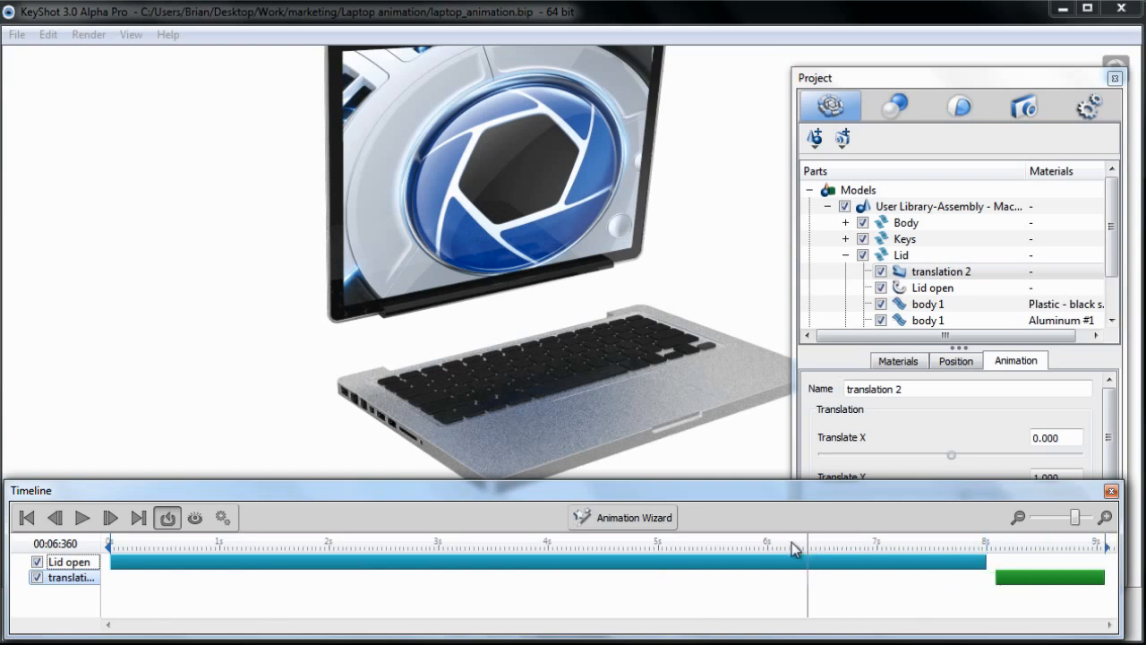
{"action": "left_click_drag", "start_coordinate": [809, 540], "coordinate": [1100, 561]}
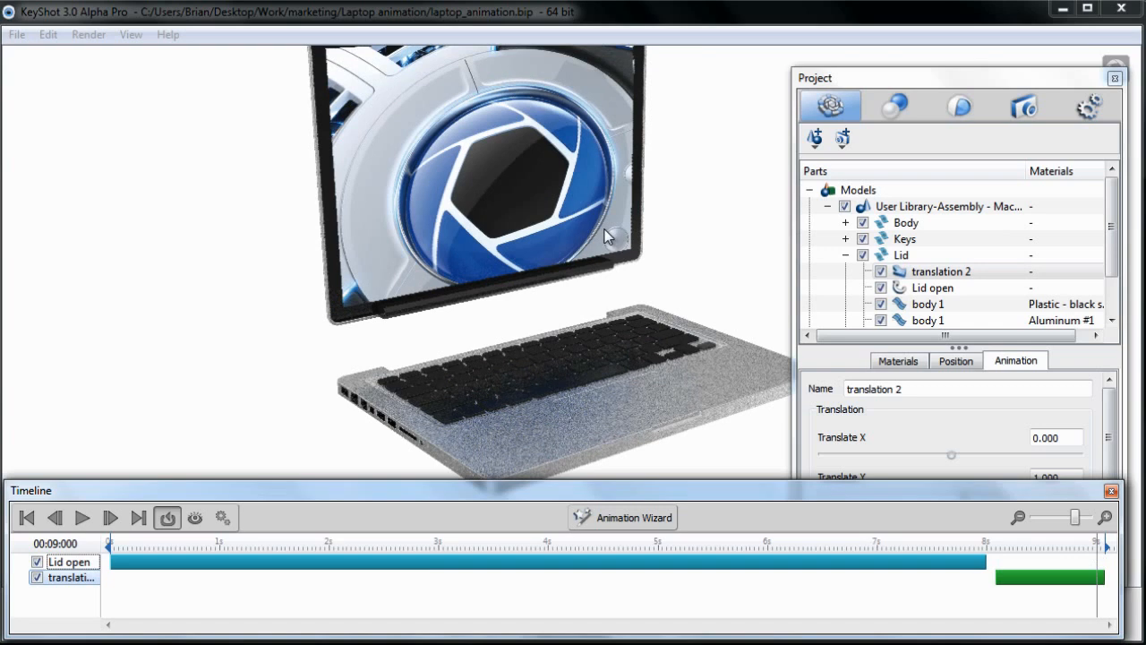
Try a Z translation of 1 for the lid's translation animation, set it to -2 instead, and check it at about 9 seconds.
{"action": "left_click", "coordinate": [1115, 261]}
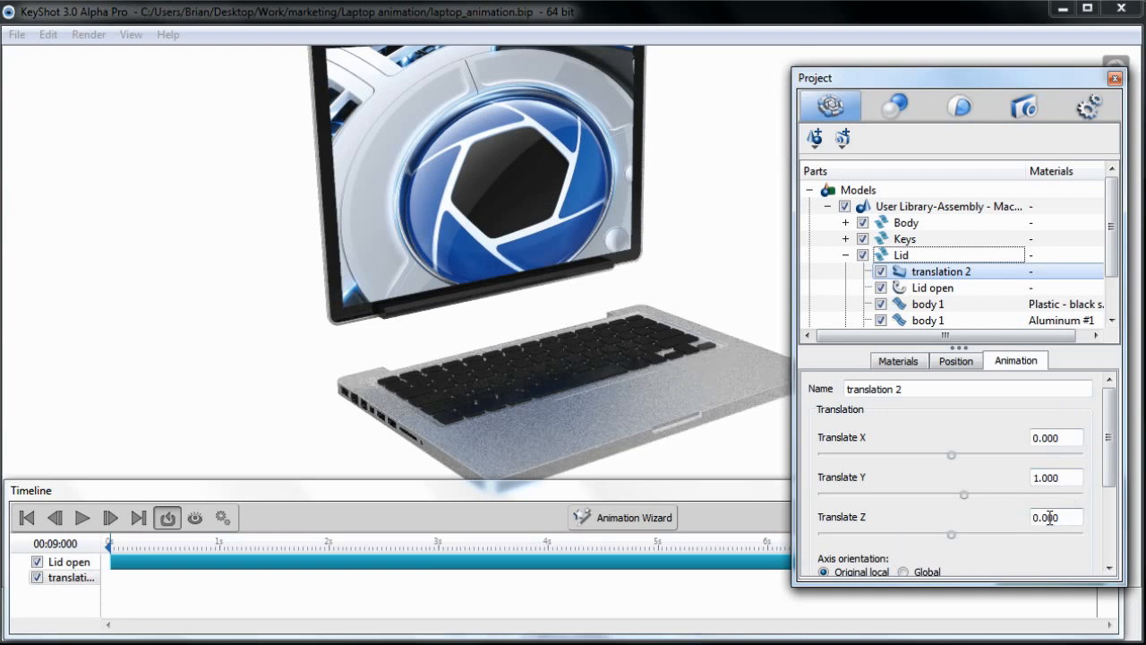
{"action": "left_click_drag", "start_coordinate": [946, 81], "coordinate": [906, 45]}
{"action": "left_click_drag", "start_coordinate": [1021, 482], "coordinate": [988, 482]}
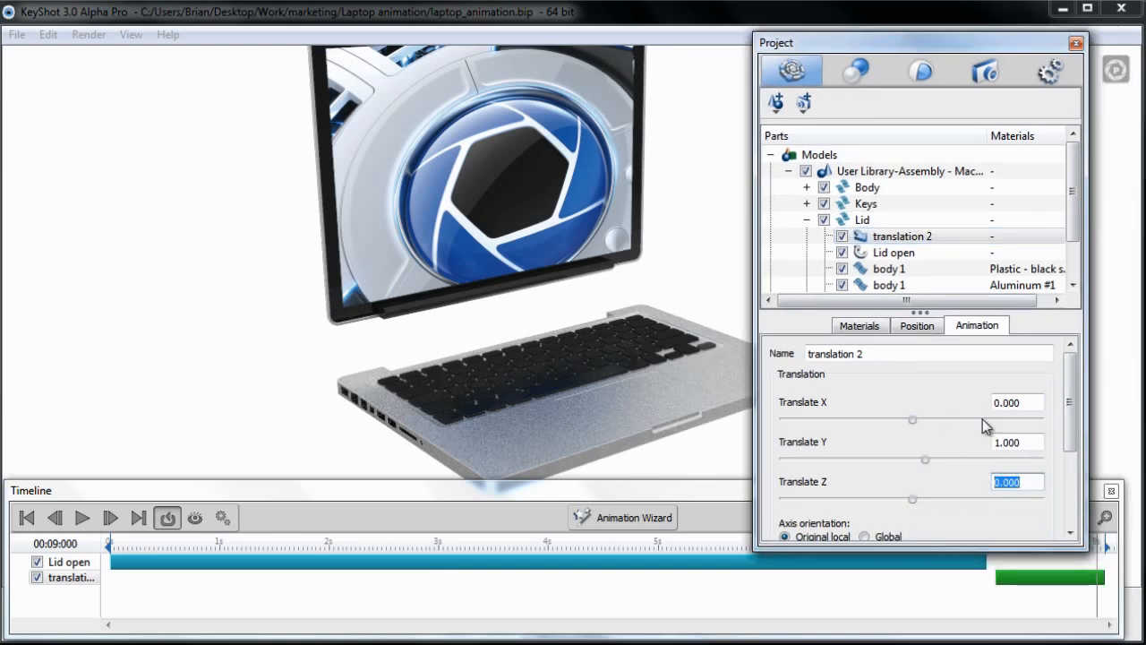
{"action": "type", "text": "1"}
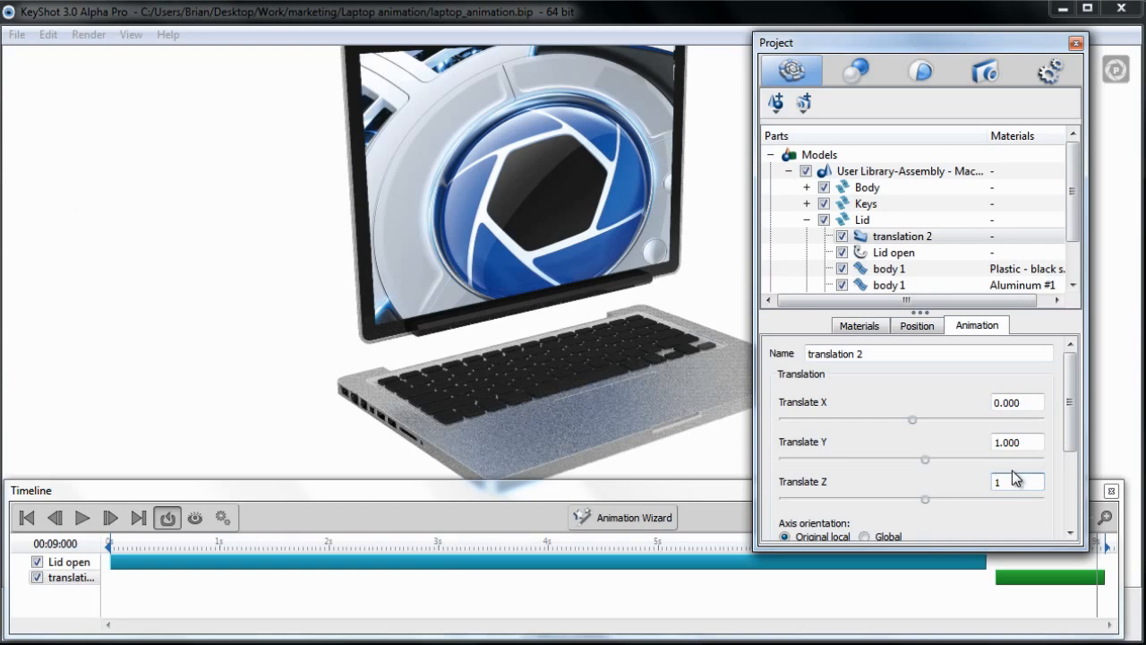
{"action": "type", "text": "-"}
{"action": "key", "text": "shift+Right"}
{"action": "type", "text": "2"}
{"action": "scroll", "coordinate": [1011, 475], "scroll_direction": "down", "scroll_amount": 1}
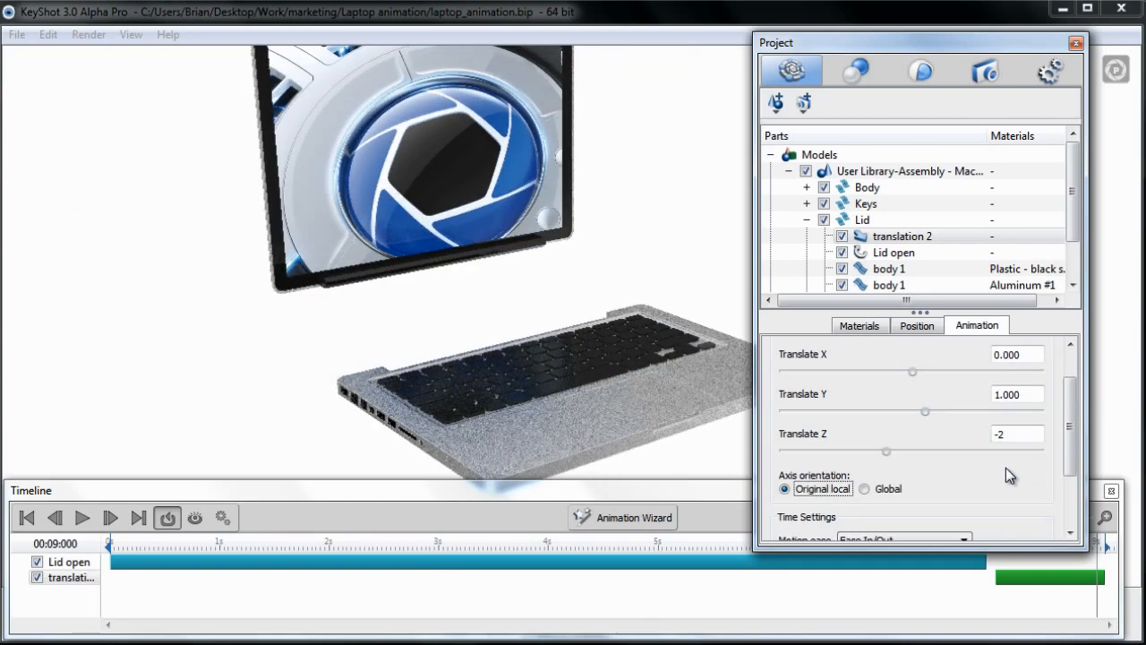
{"action": "mouse_move", "coordinate": [1092, 556]}
{"action": "left_mouse_down"}
{"action": "mouse_move", "coordinate": [952, 550]}
{"action": "mouse_move", "coordinate": [1100, 549]}
{"action": "left_mouse_up"}
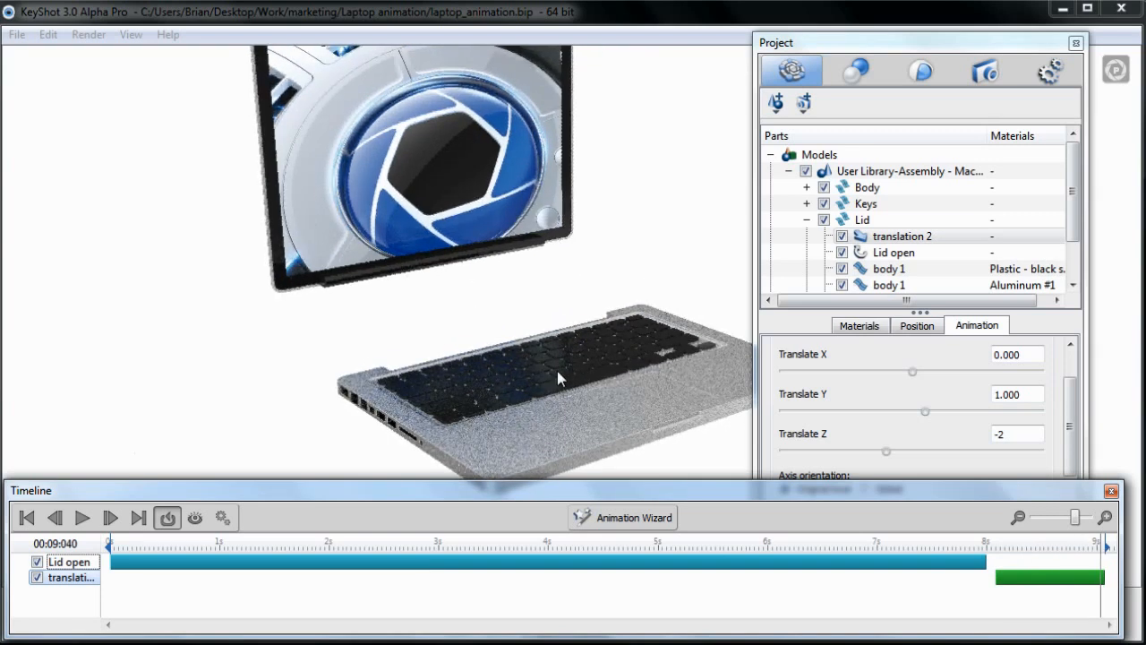
Add a translation animation to the Keys group.
{"action": "left_click", "coordinate": [874, 212]}
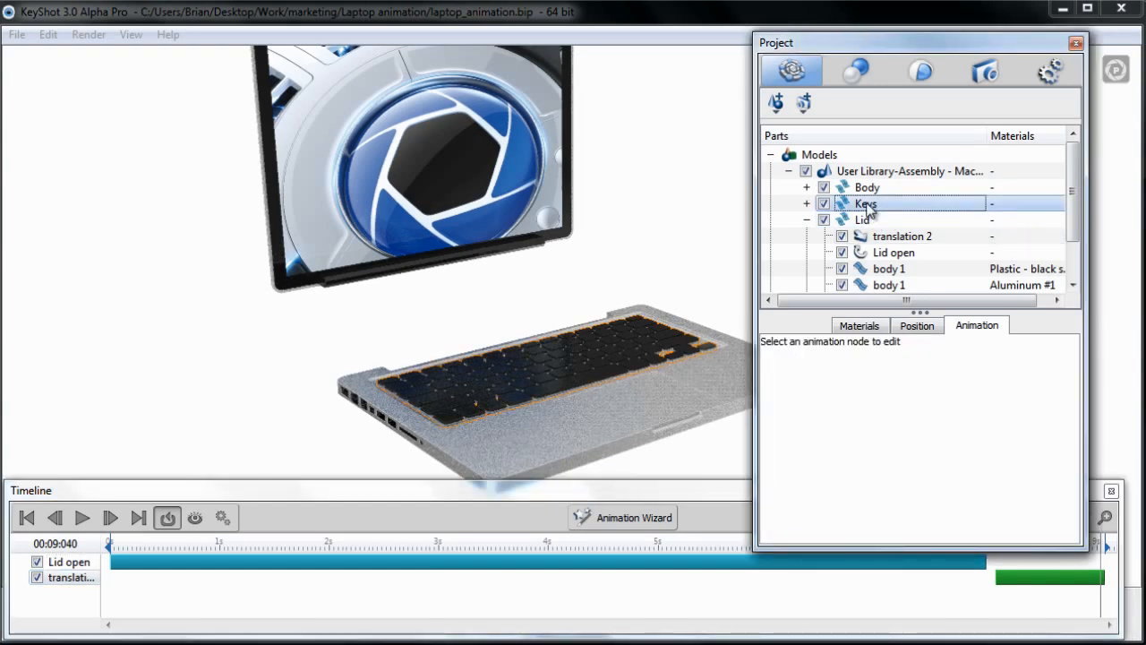
{"action": "right_click", "coordinate": [868, 208]}
{"action": "mouse_move", "coordinate": [903, 222]}
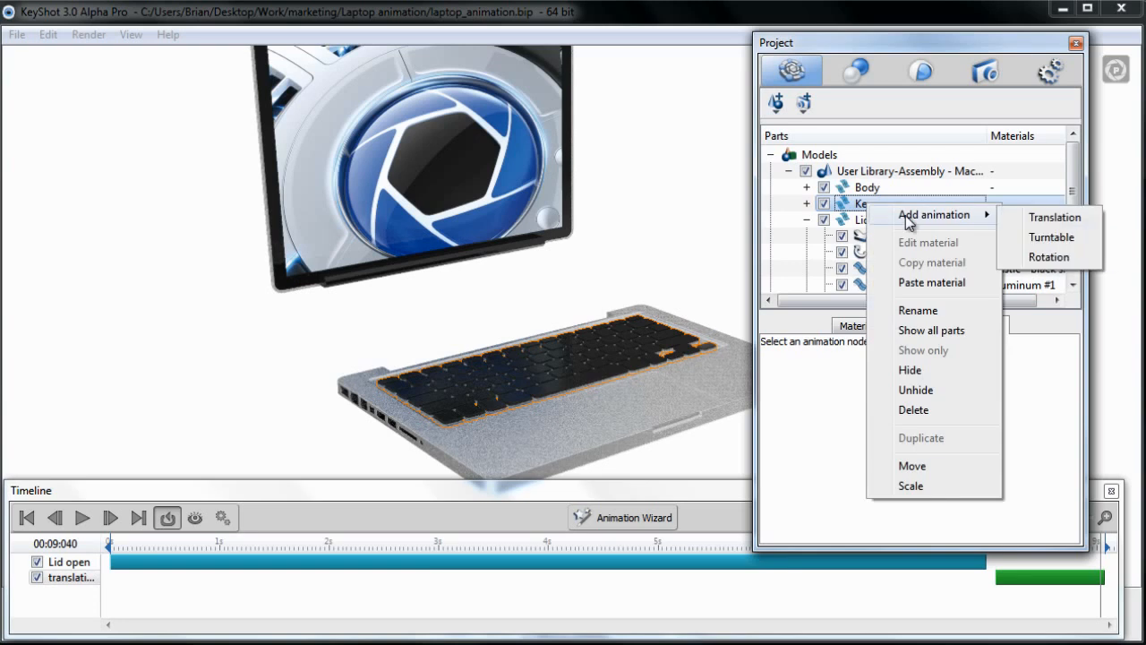
{"action": "left_click", "coordinate": [1056, 219]}
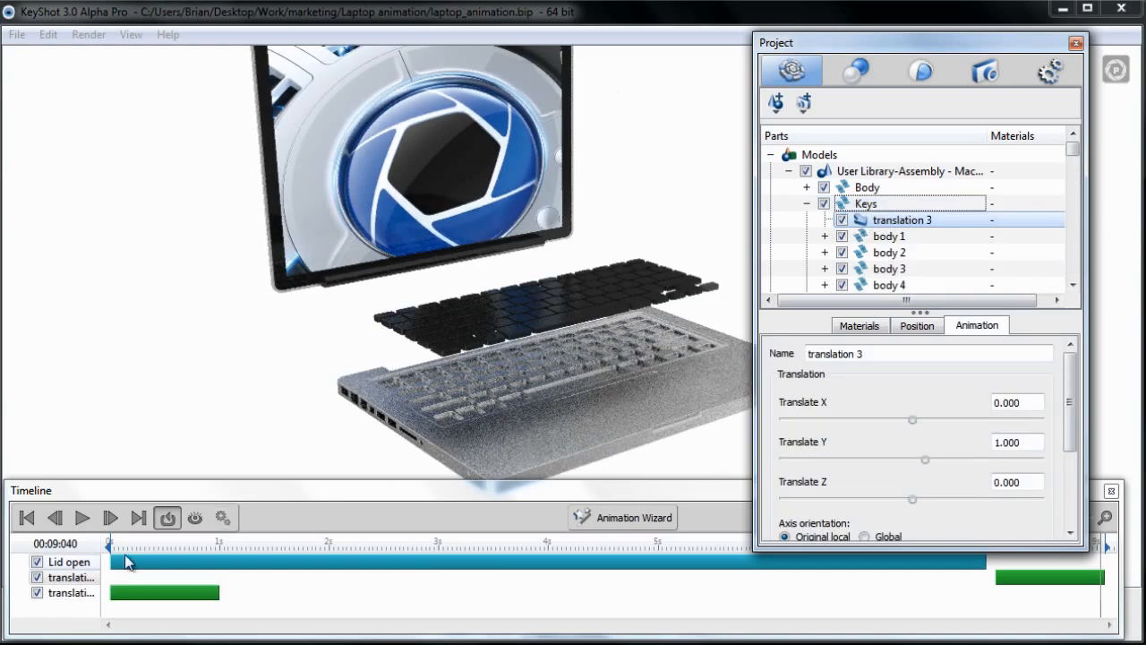
Place the keys' translation at about 10 to 12 seconds, and stretch the lid's translation to span about 8 to 10 seconds.
{"action": "left_click_drag", "start_coordinate": [129, 592], "coordinate": [754, 598]}
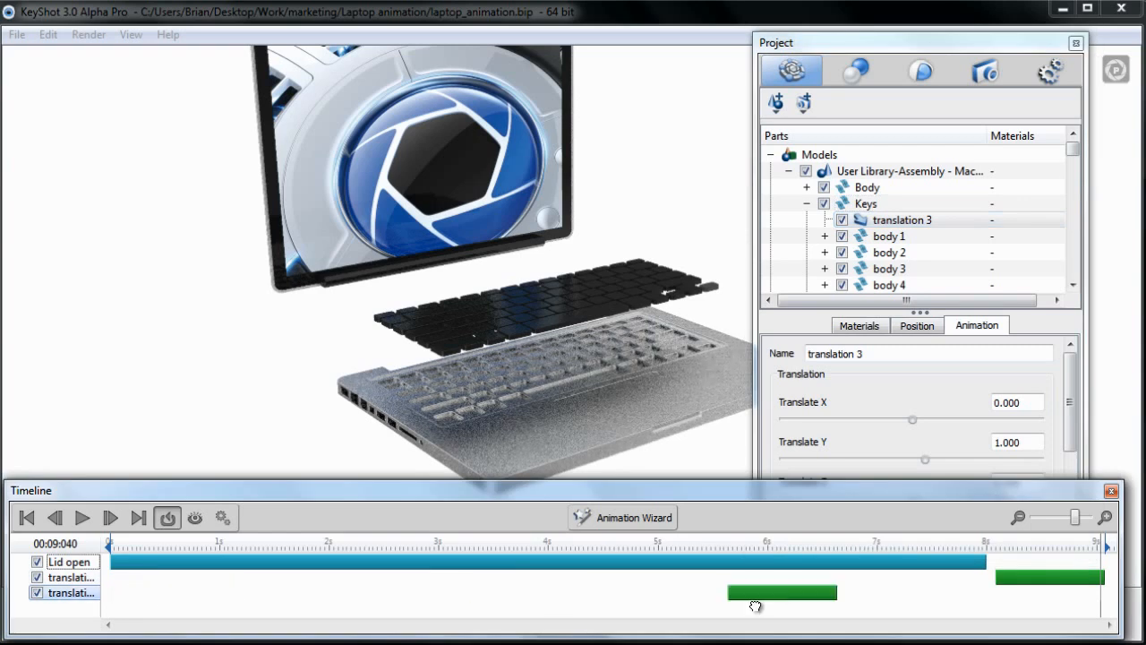
{"action": "mouse_move", "coordinate": [1076, 524]}
{"action": "left_mouse_down"}
{"action": "mouse_move", "coordinate": [1043, 524]}
{"action": "mouse_move", "coordinate": [1067, 523]}
{"action": "left_mouse_up"}
{"action": "mouse_move", "coordinate": [404, 592]}
{"action": "left_mouse_down"}
{"action": "mouse_move", "coordinate": [388, 593]}
{"action": "mouse_move", "coordinate": [656, 595]}
{"action": "left_mouse_up"}
{"action": "left_click_drag", "start_coordinate": [583, 591], "coordinate": [604, 593]}
{"action": "left_click_drag", "start_coordinate": [678, 594], "coordinate": [663, 594]}
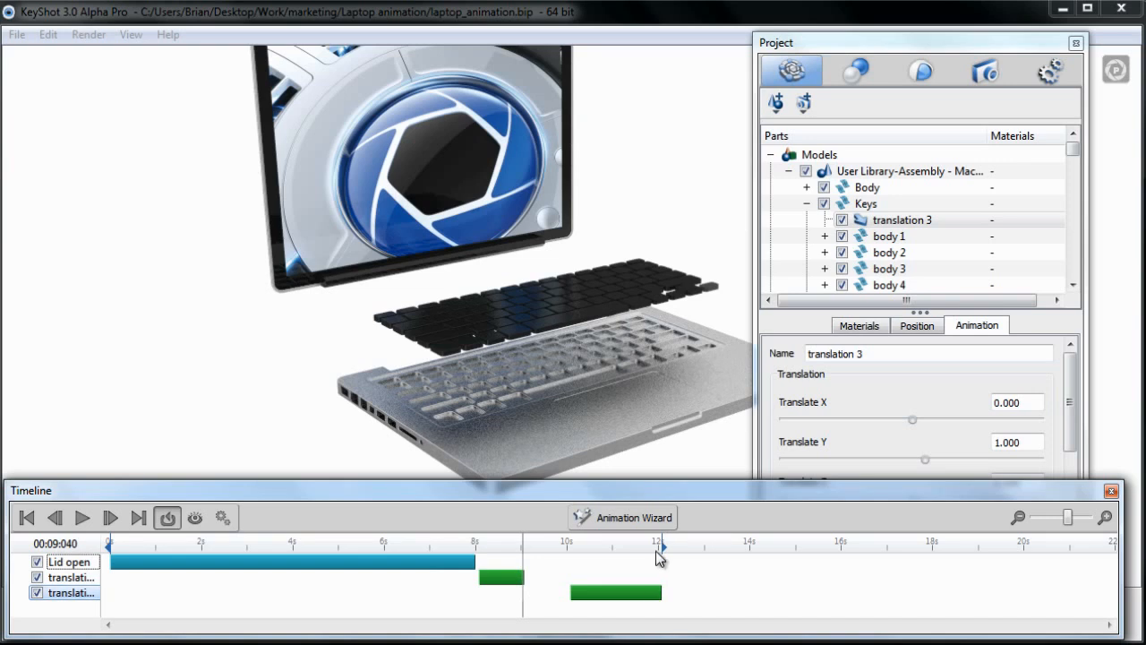
{"action": "left_click_drag", "start_coordinate": [523, 577], "coordinate": [574, 576]}
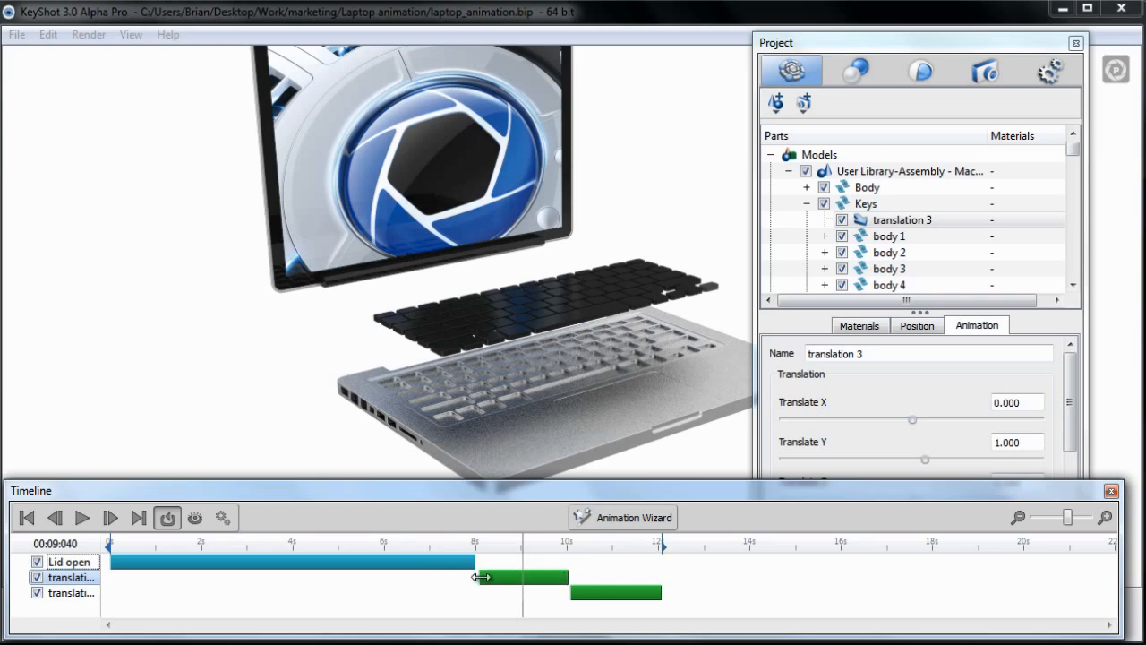
{"action": "left_click_drag", "start_coordinate": [482, 578], "coordinate": [479, 578]}
Rename the translation animation under the Keys group as "Keys translation".
{"action": "left_click", "coordinate": [603, 594]}
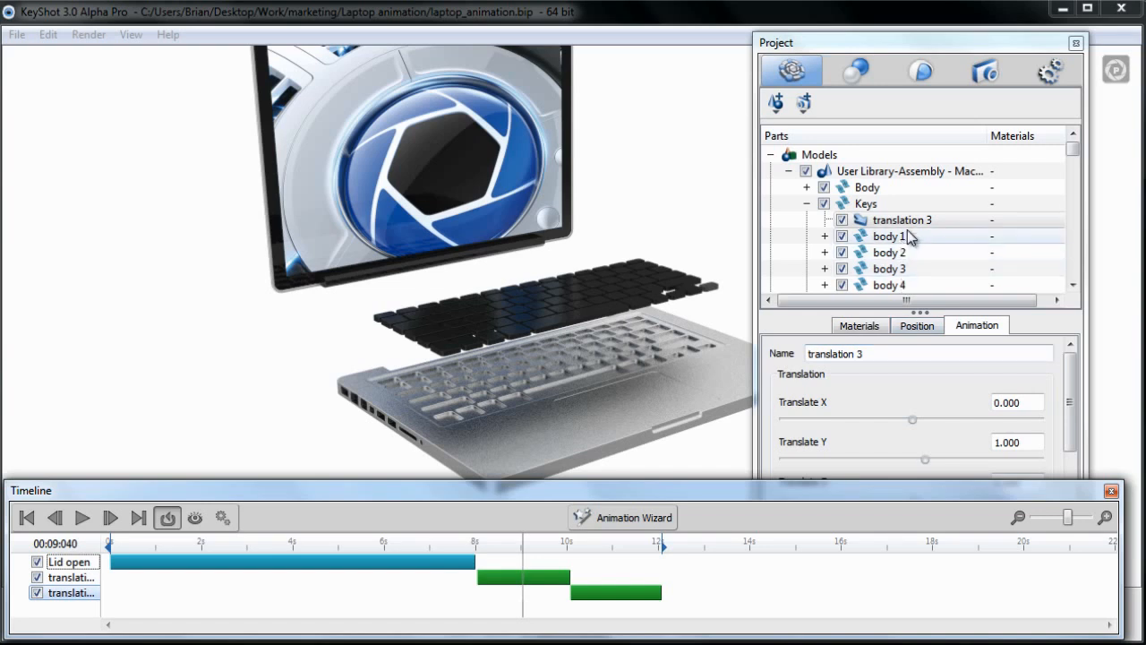
{"action": "left_click_drag", "start_coordinate": [865, 354], "coordinate": [814, 356]}
{"action": "key", "text": "BackSpace"}
{"action": "key", "text": "BackSpace"}
{"action": "type", "text": "Keys"}
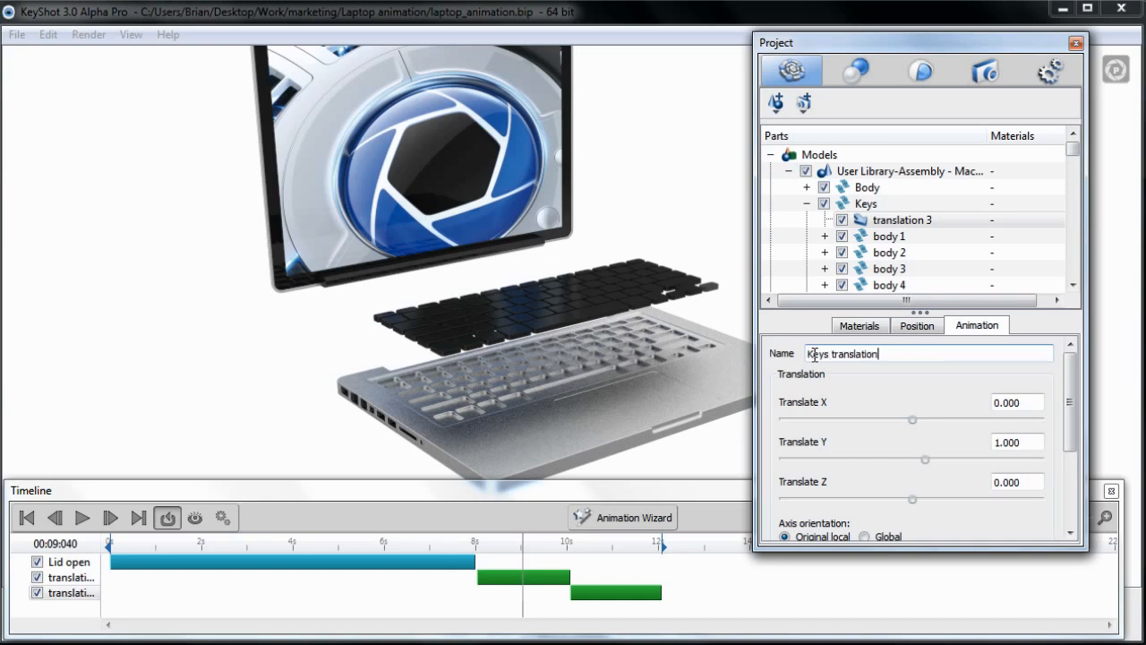
Collapse the Keys group and rename the translation animation under the Lid group as "Lid translation".
{"action": "mouse_move", "coordinate": [1074, 150]}
{"action": "left_mouse_down"}
{"action": "mouse_move", "coordinate": [1072, 176]}
{"action": "mouse_move", "coordinate": [1072, 140]}
{"action": "left_mouse_up"}
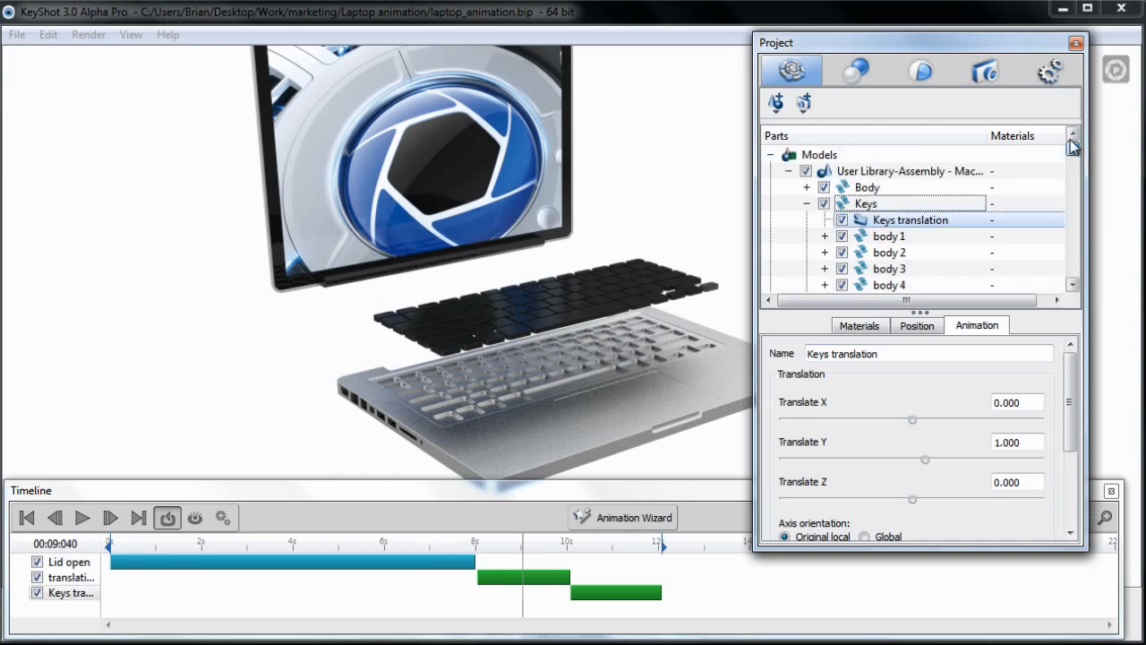
{"action": "left_click", "coordinate": [813, 204]}
{"action": "left_click", "coordinate": [876, 237]}
{"action": "left_click_drag", "start_coordinate": [869, 351], "coordinate": [804, 351]}
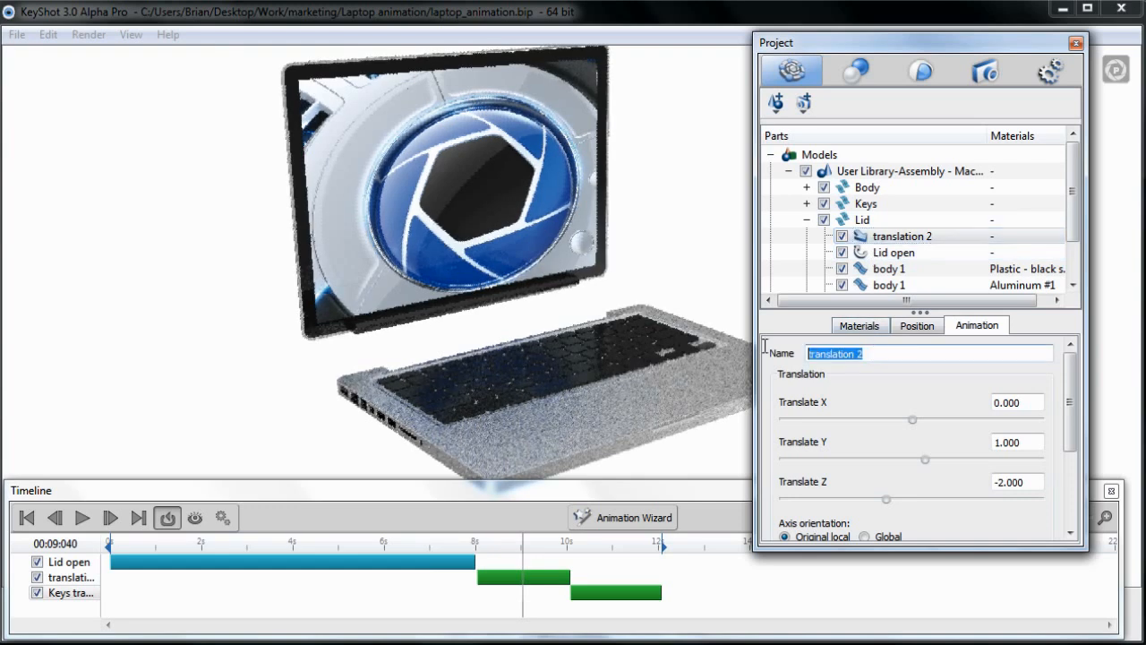
{"action": "type", "text": "Lid"}
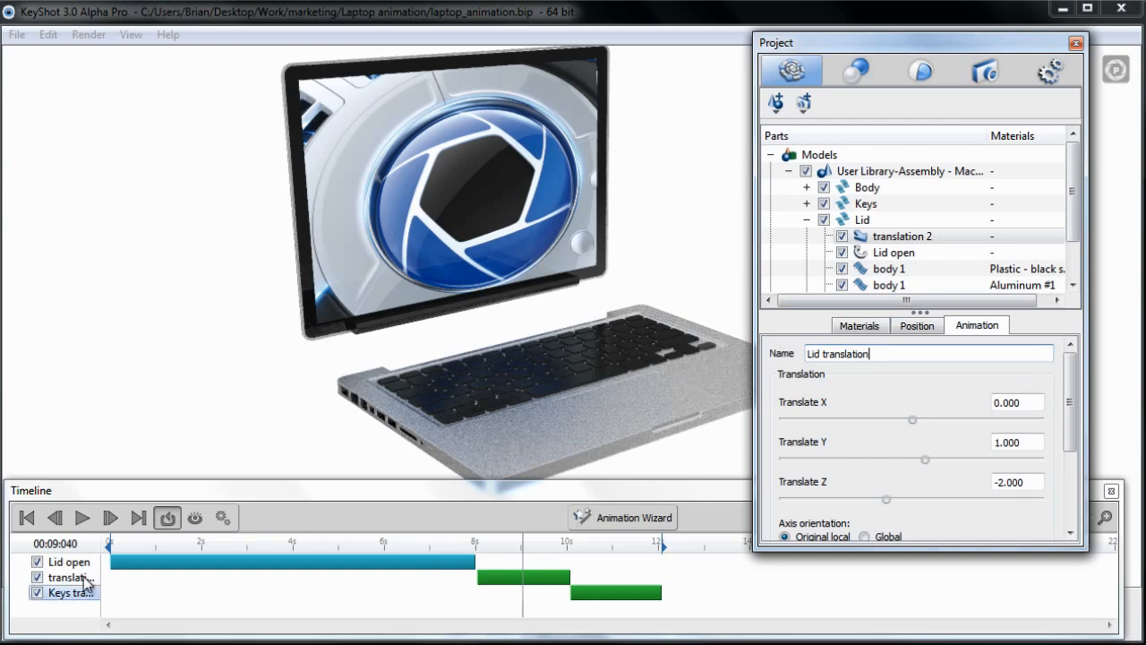
{"action": "key", "text": "Return"}
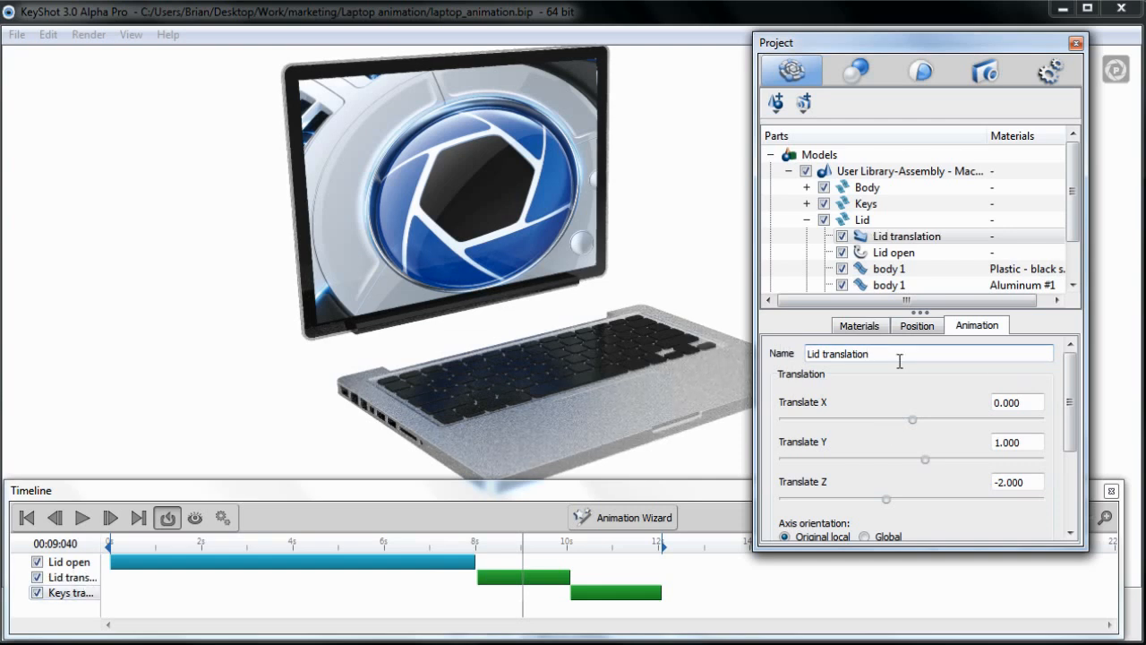
Scrub the timeline to about 12 seconds and back to about 9.6 seconds to preview the lid and keys separating.
{"action": "left_click", "coordinate": [523, 544]}
{"action": "left_click_drag", "start_coordinate": [524, 544], "coordinate": [658, 563]}
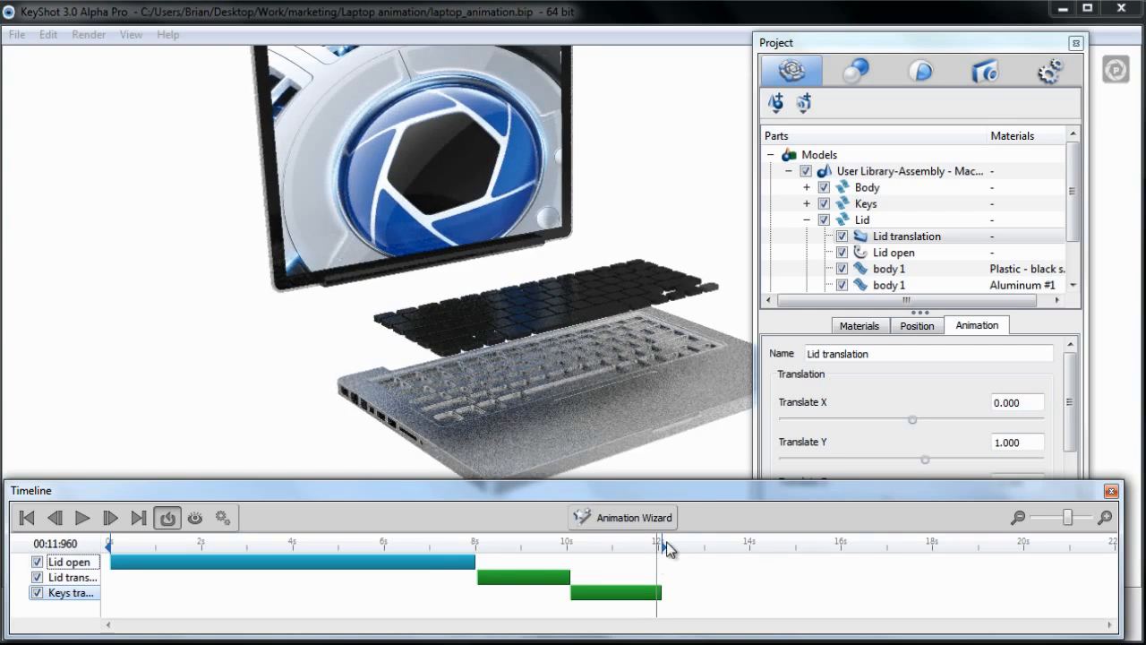
{"action": "left_click_drag", "start_coordinate": [655, 549], "coordinate": [551, 550]}
Compare the properties of the Lid open and Lid translation animations under the Lid group.
{"action": "left_click", "coordinate": [1073, 209]}
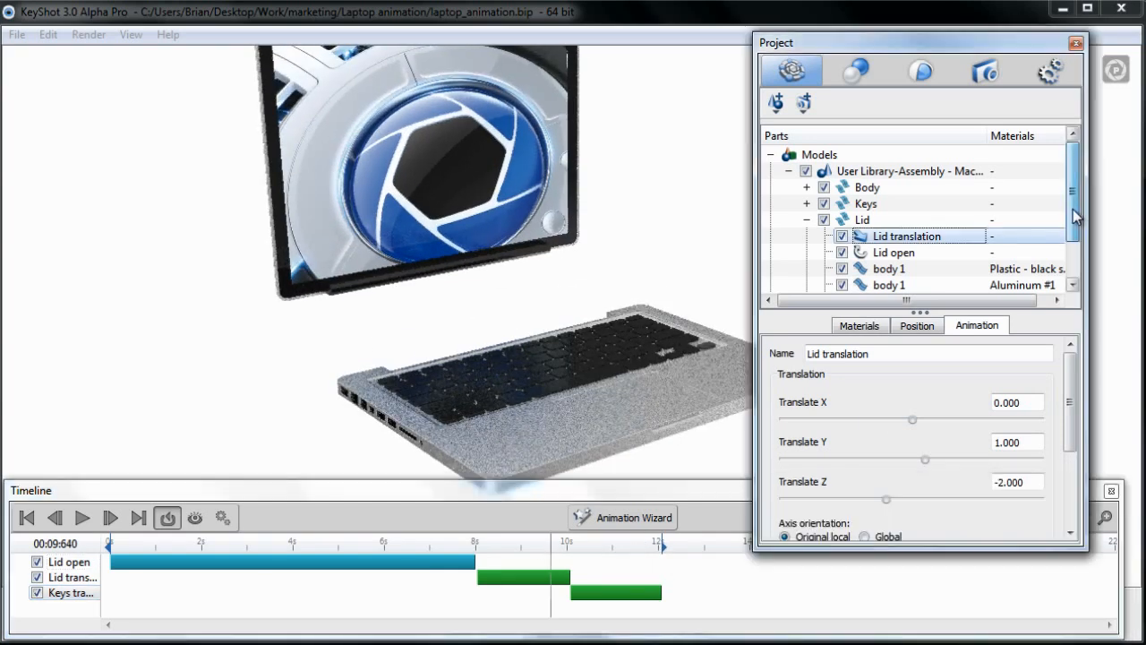
{"action": "scroll", "coordinate": [1073, 209], "scroll_direction": "down", "scroll_amount": 1}
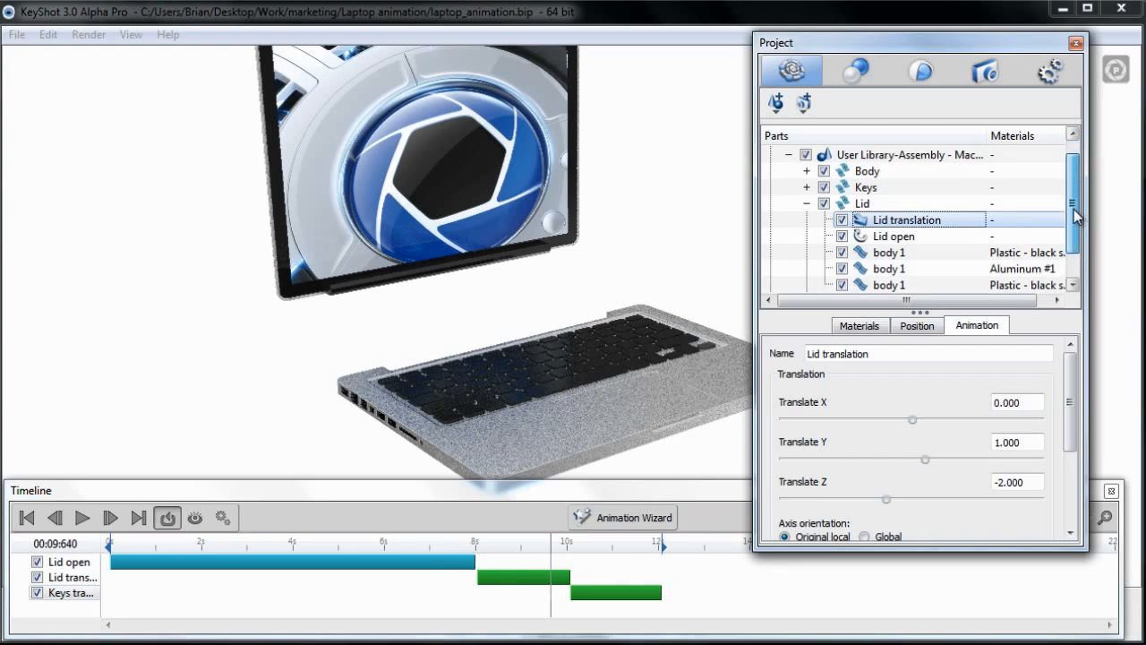
{"action": "left_click", "coordinate": [932, 234]}
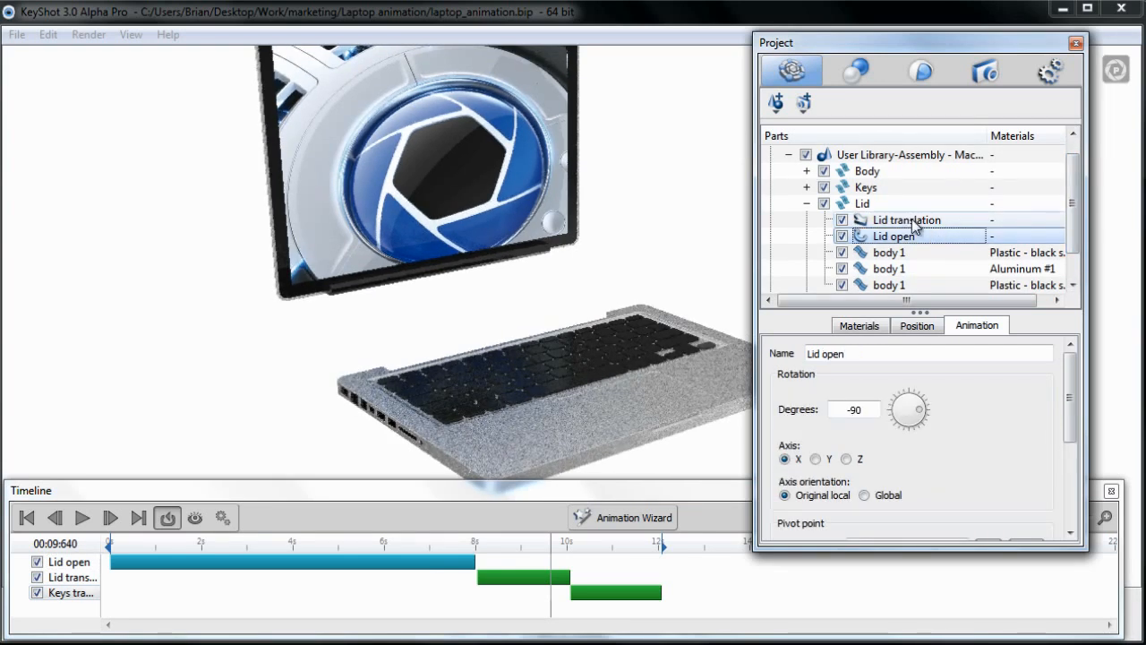
{"action": "left_click", "coordinate": [913, 222]}
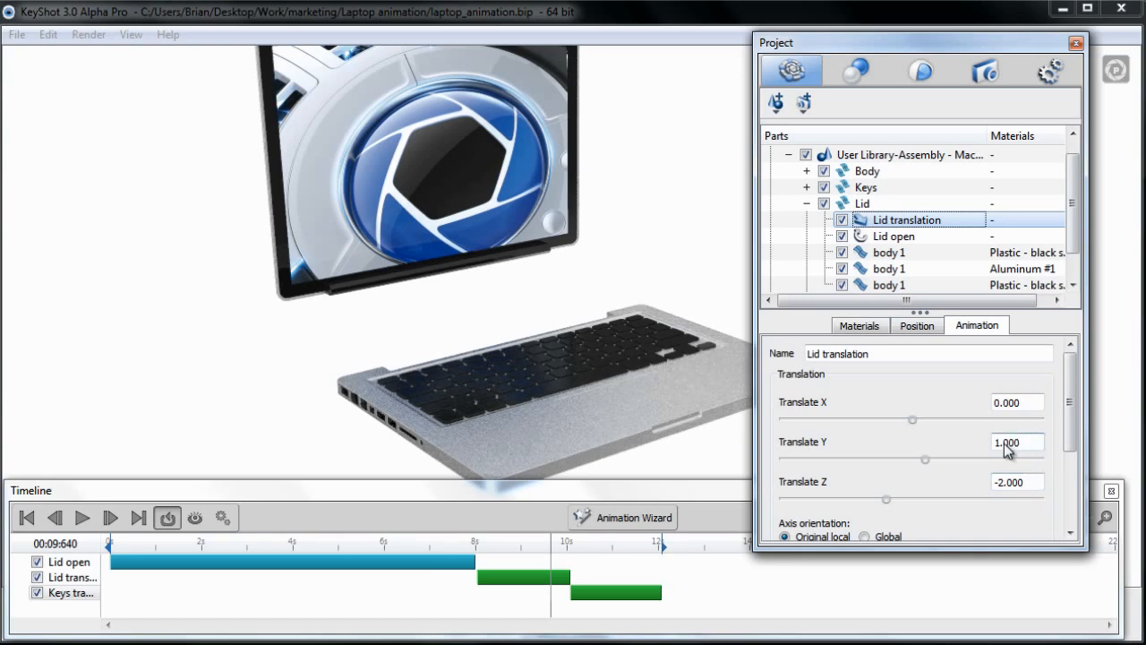
Add a second translation animation to the Lid group and place it at about 12.2 to 14.2 seconds, after the keys' translation.
{"action": "left_click", "coordinate": [875, 204]}
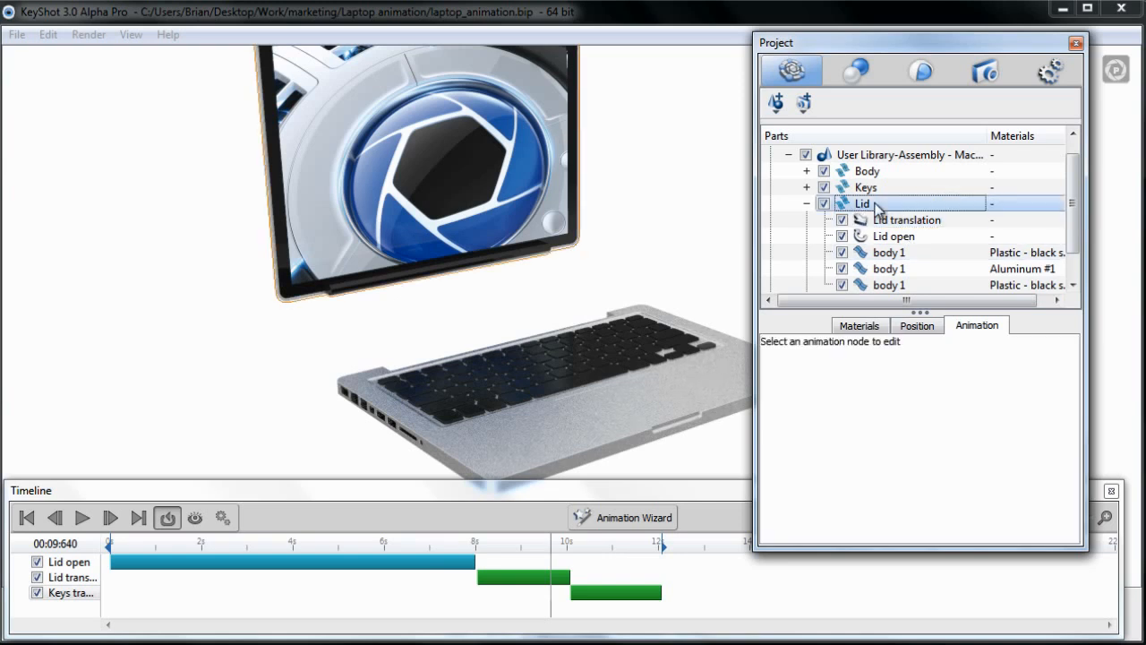
{"action": "right_click", "coordinate": [875, 204]}
{"action": "mouse_move", "coordinate": [989, 215]}
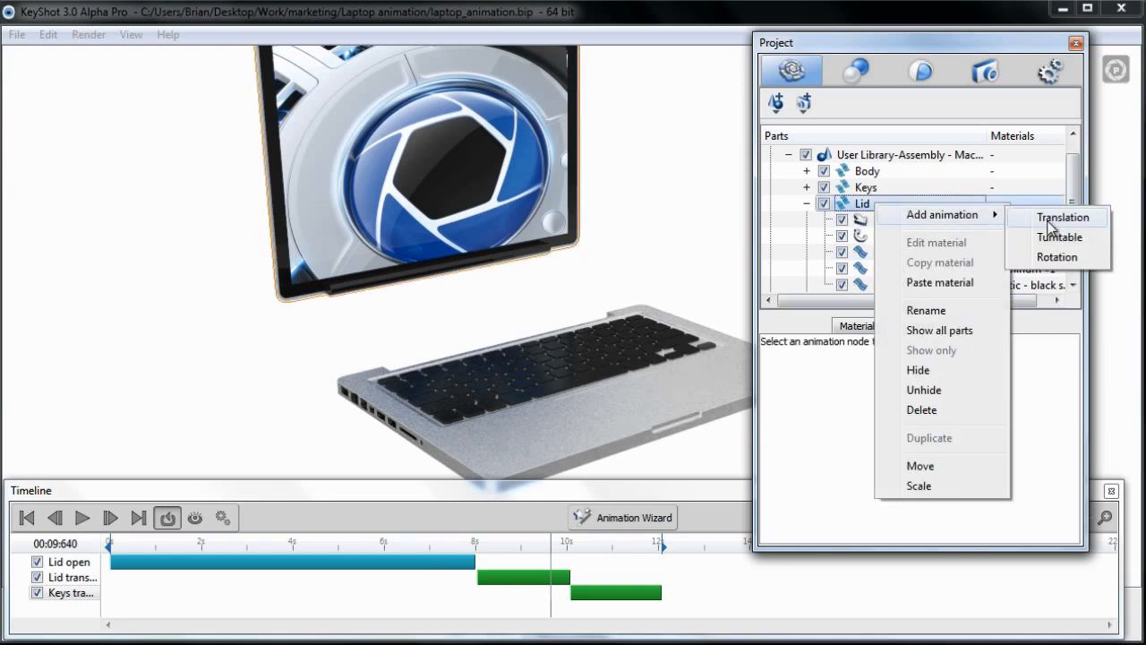
{"action": "left_click", "coordinate": [1050, 220]}
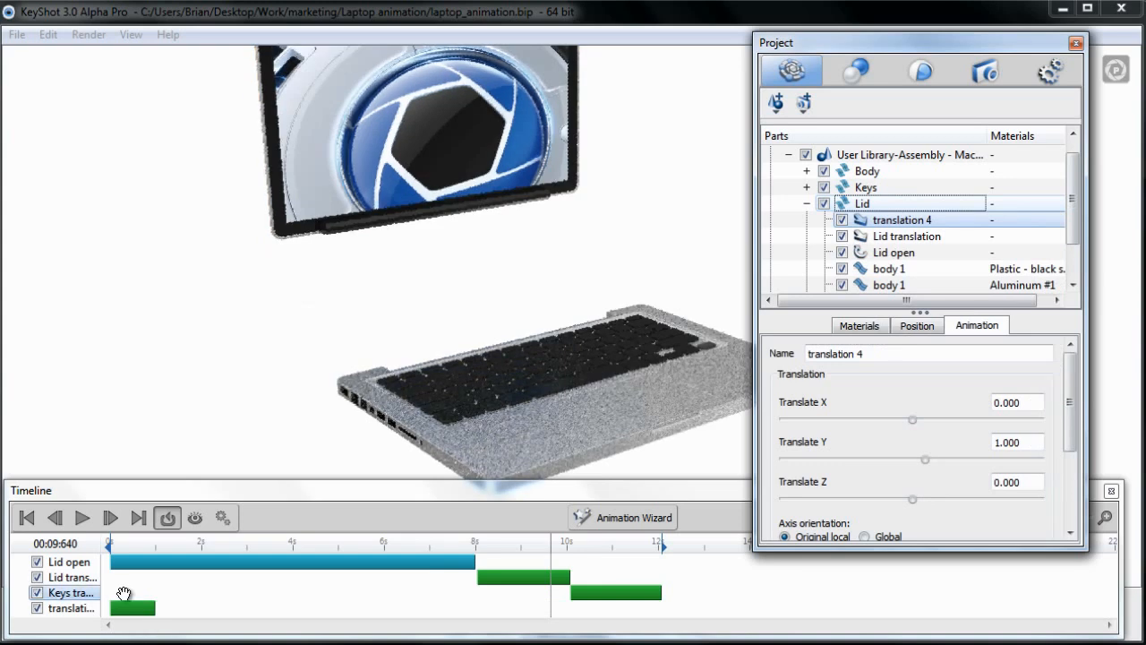
{"action": "mouse_move", "coordinate": [130, 606]}
{"action": "left_mouse_down"}
{"action": "mouse_move", "coordinate": [691, 609]}
{"action": "mouse_move", "coordinate": [685, 631]}
{"action": "mouse_move", "coordinate": [758, 608]}
{"action": "left_mouse_up"}
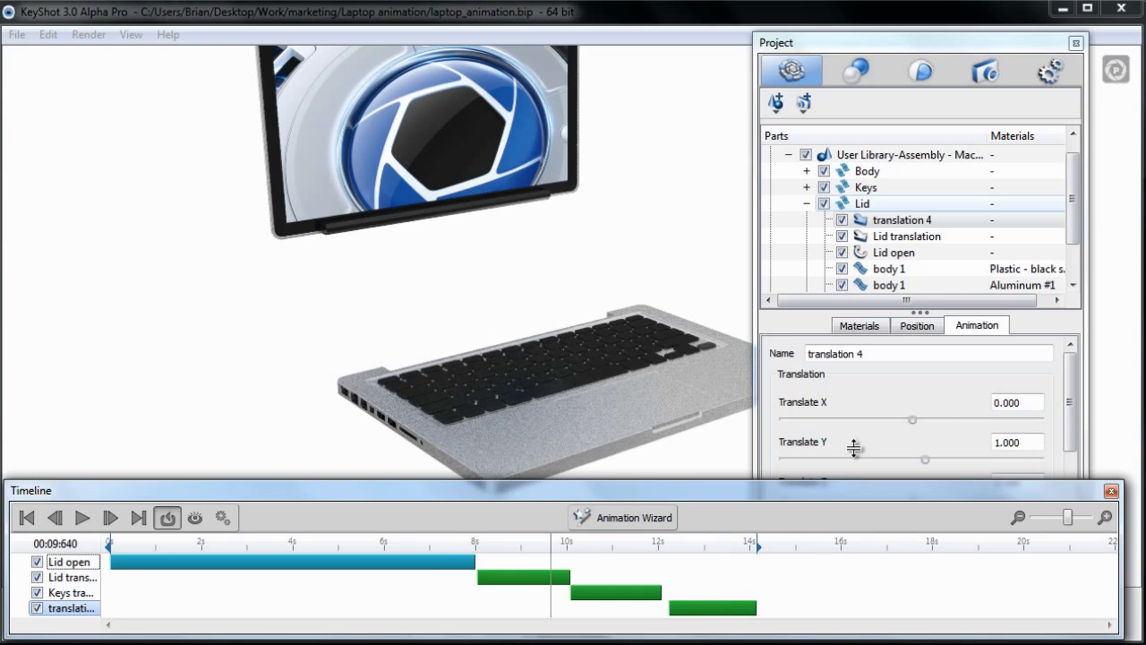
Rename the new translation animation under the Lid group as "Lid original position".
{"action": "left_click", "coordinate": [926, 222]}
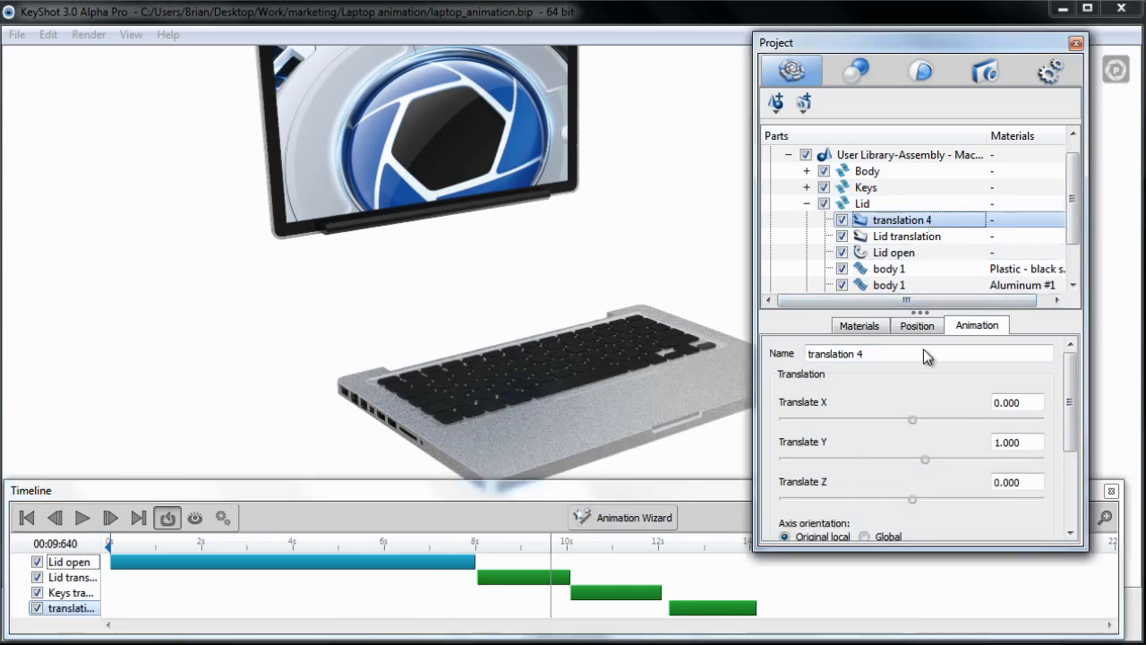
{"action": "key", "text": "Tab"}
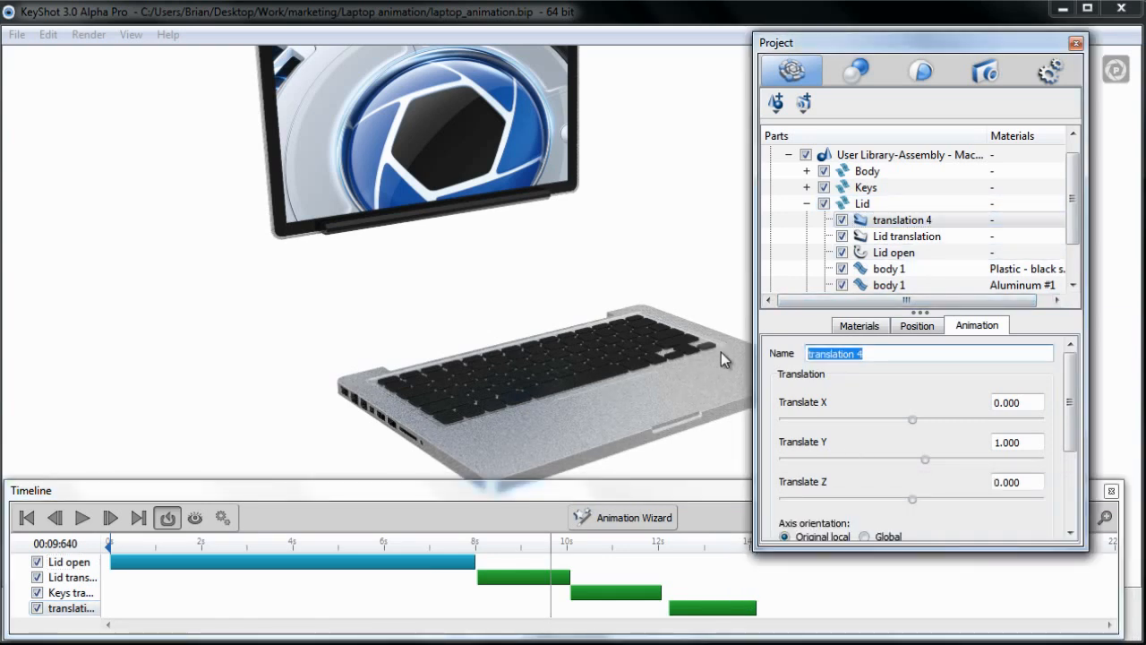
{"action": "type", "text": "Lid "}
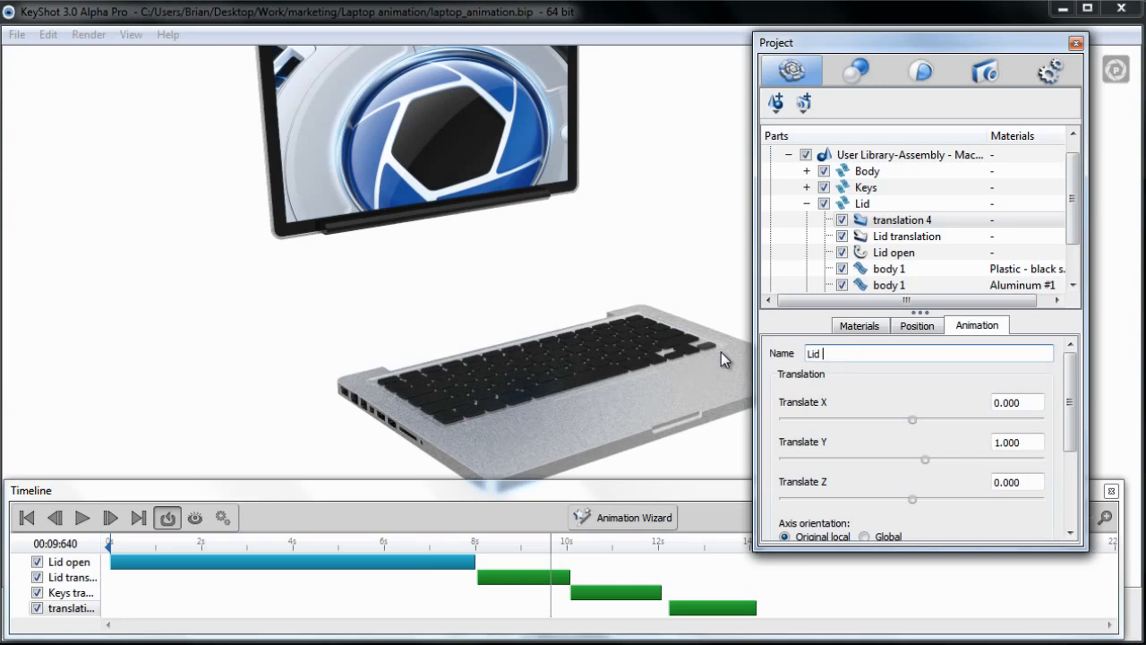
{"action": "type", "text": "original position"}
{"action": "key", "text": "Return"}
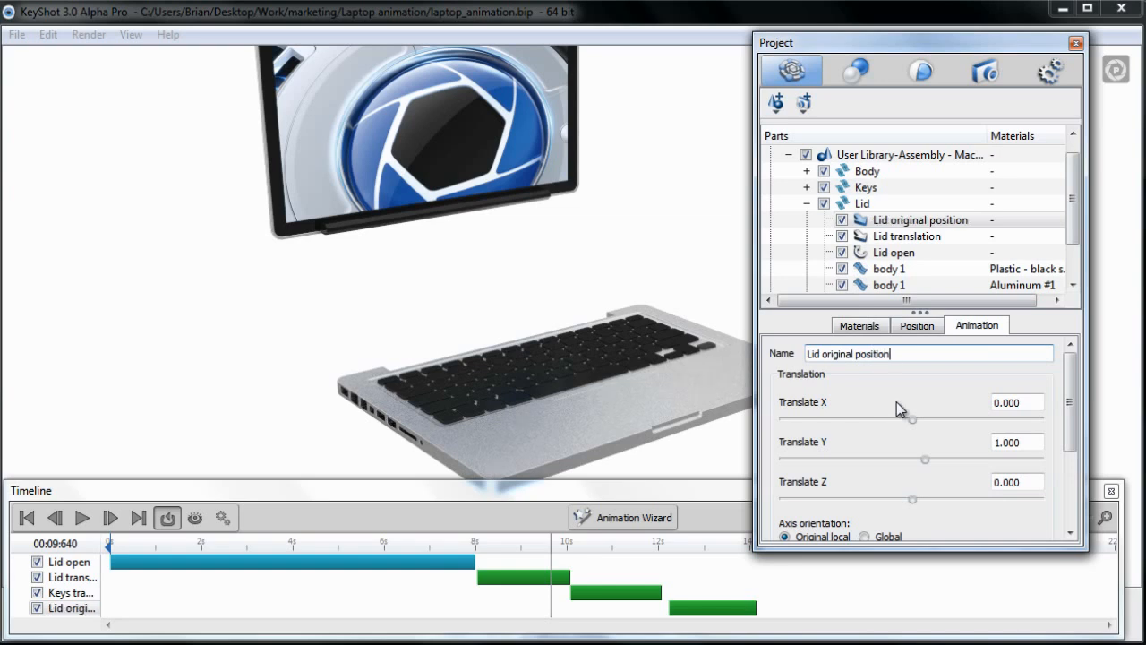
Set the Lid original position animation to translate -1 in Y and 2 in Z.
{"action": "left_click", "coordinate": [997, 442]}
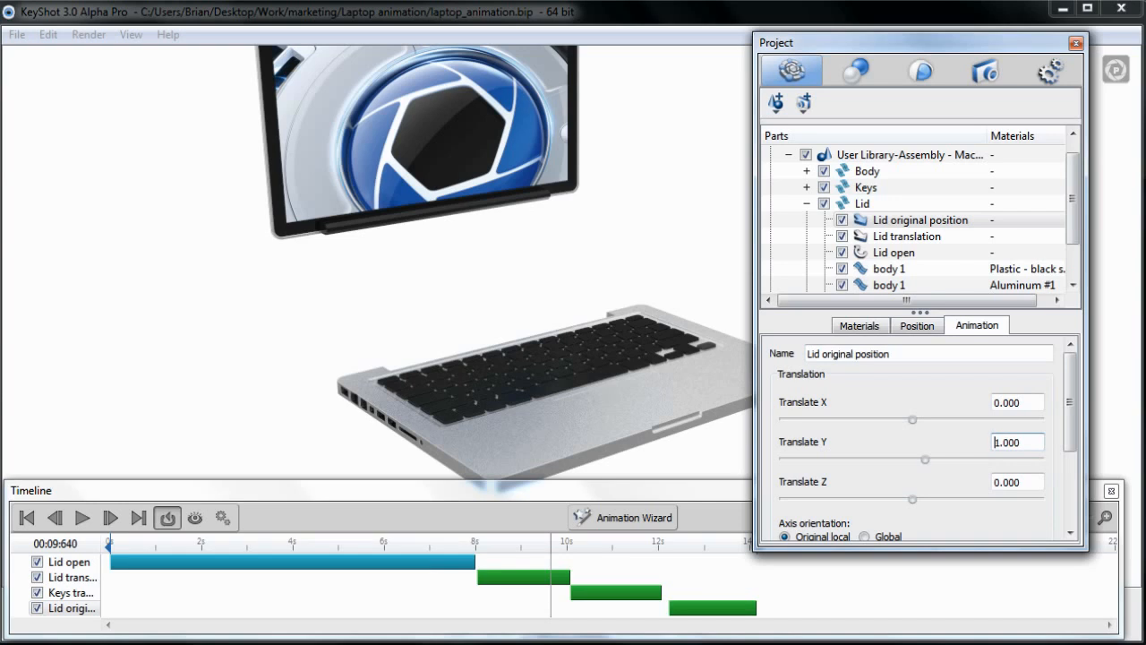
{"action": "type", "text": "-"}
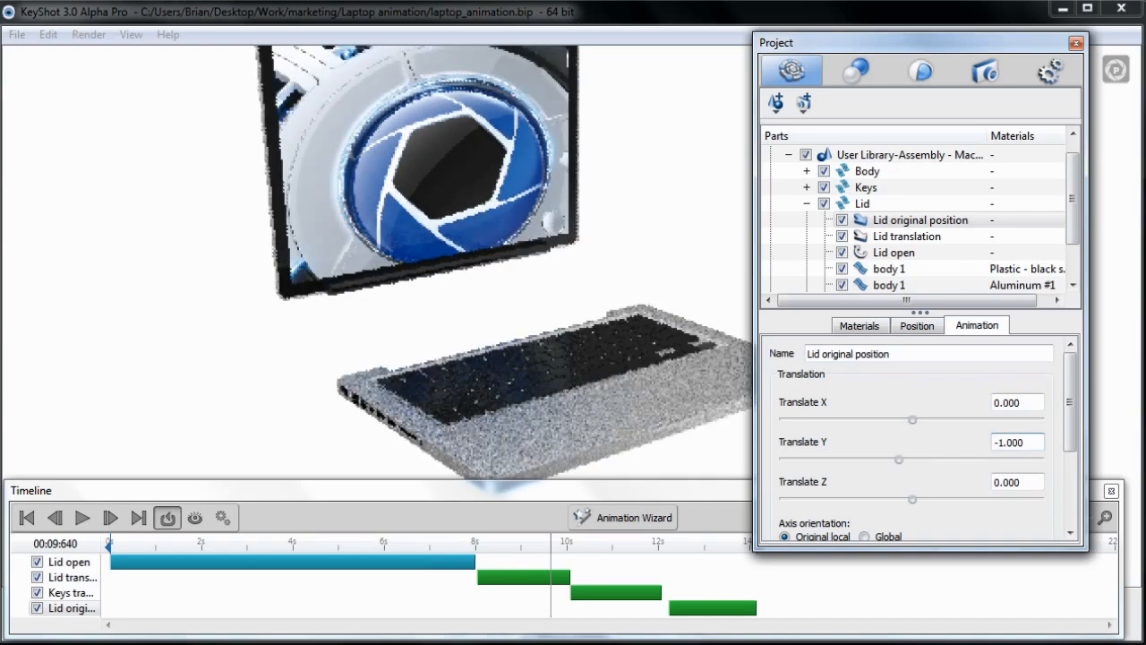
{"action": "key", "text": "Tab"}
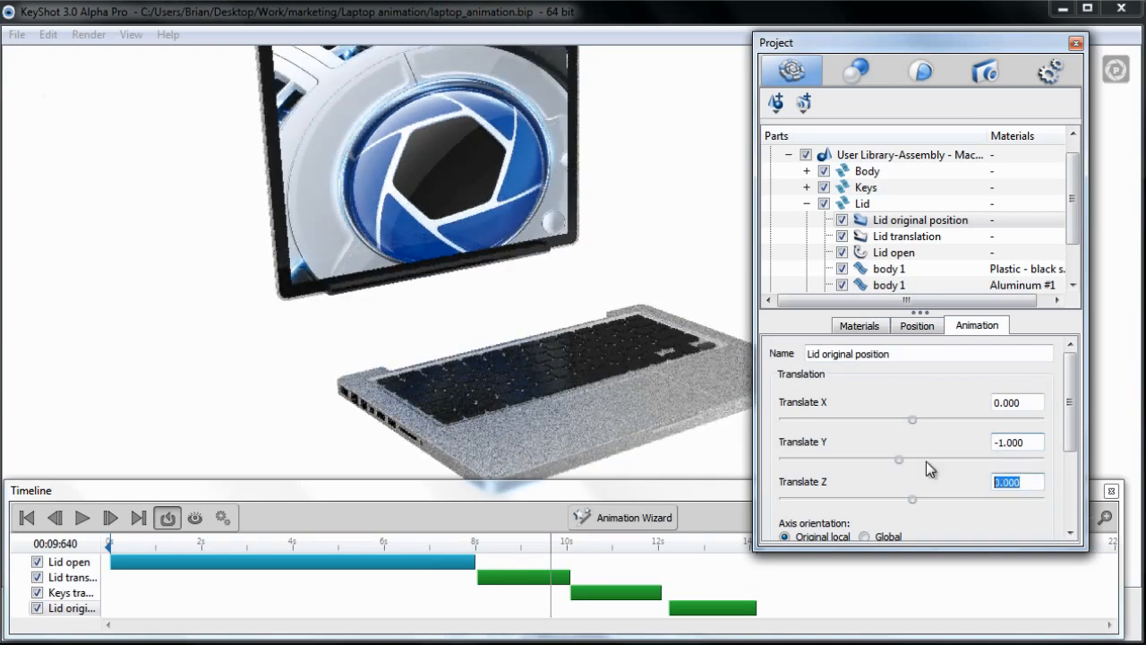
{"action": "type", "text": "2"}
{"action": "scroll", "coordinate": [926, 461], "scroll_direction": "down", "scroll_amount": 1}
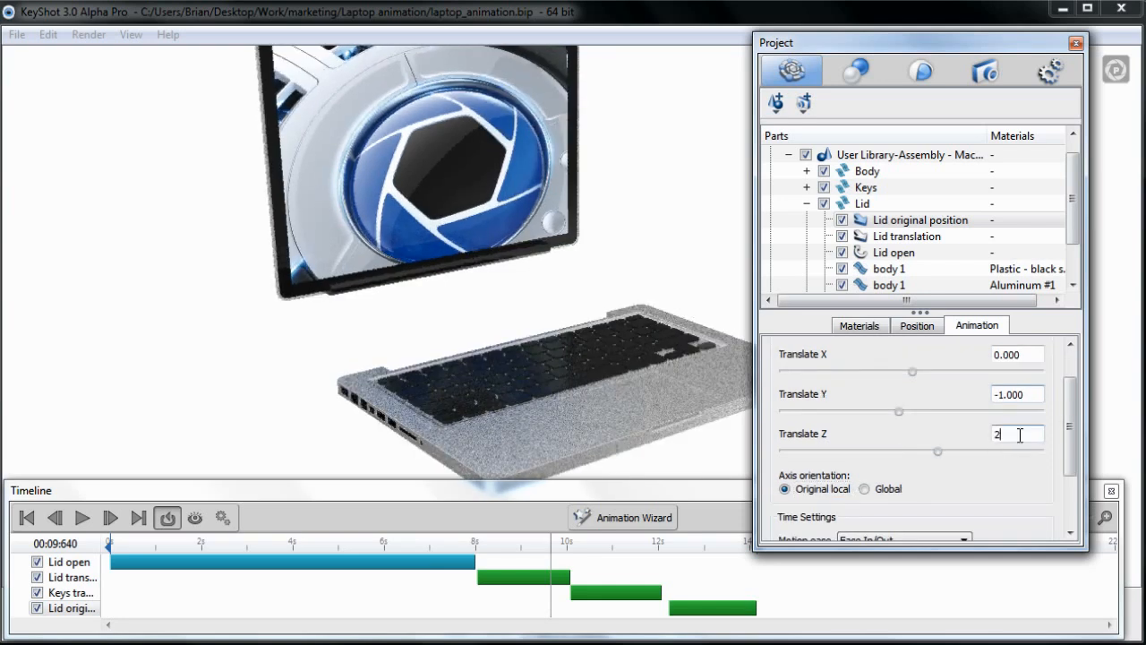
Compare the Lid translation and Lid original position offsets, and scrub the timeline to about 13 seconds to preview the lid's return.
{"action": "left_click", "coordinate": [926, 238]}
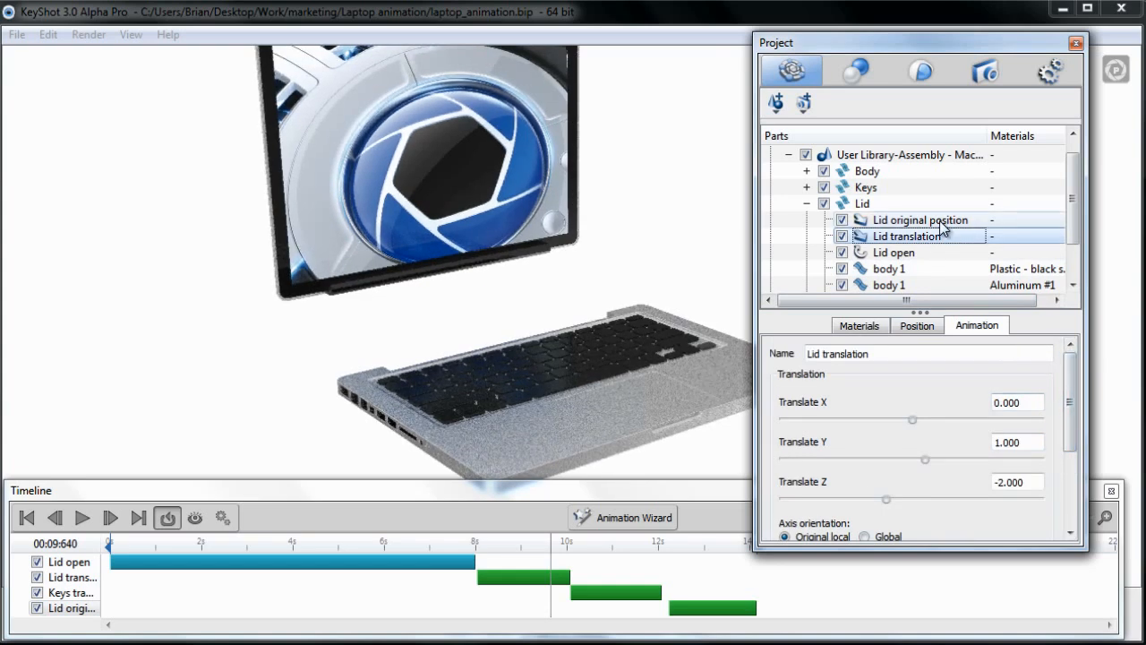
{"action": "left_click", "coordinate": [926, 222]}
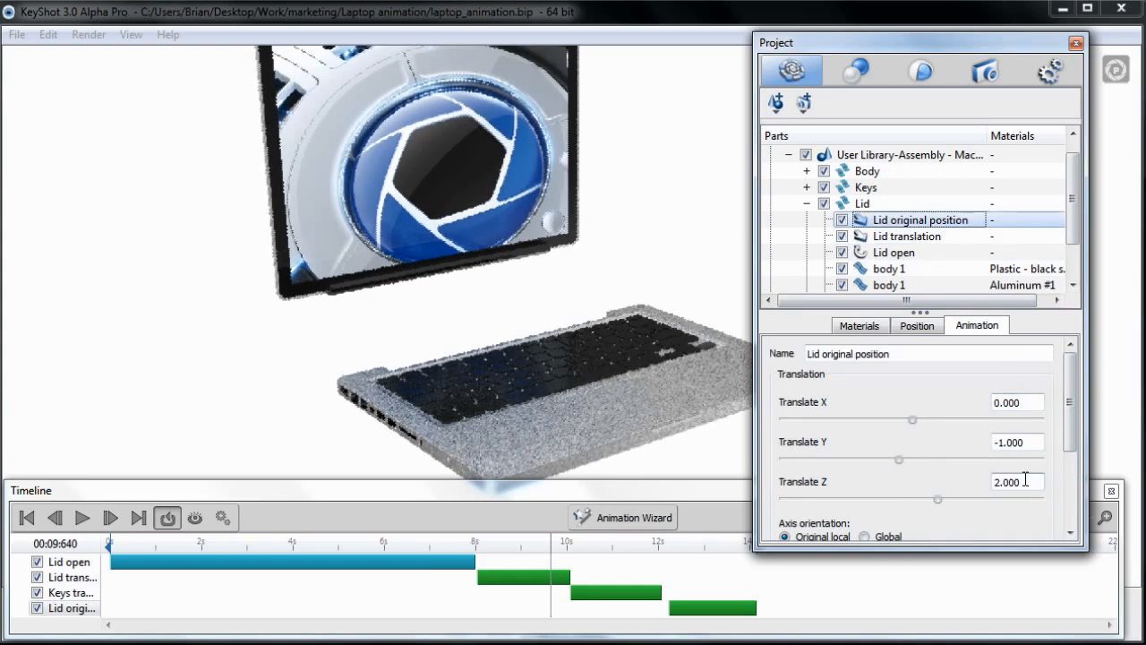
{"action": "left_click", "coordinate": [932, 236]}
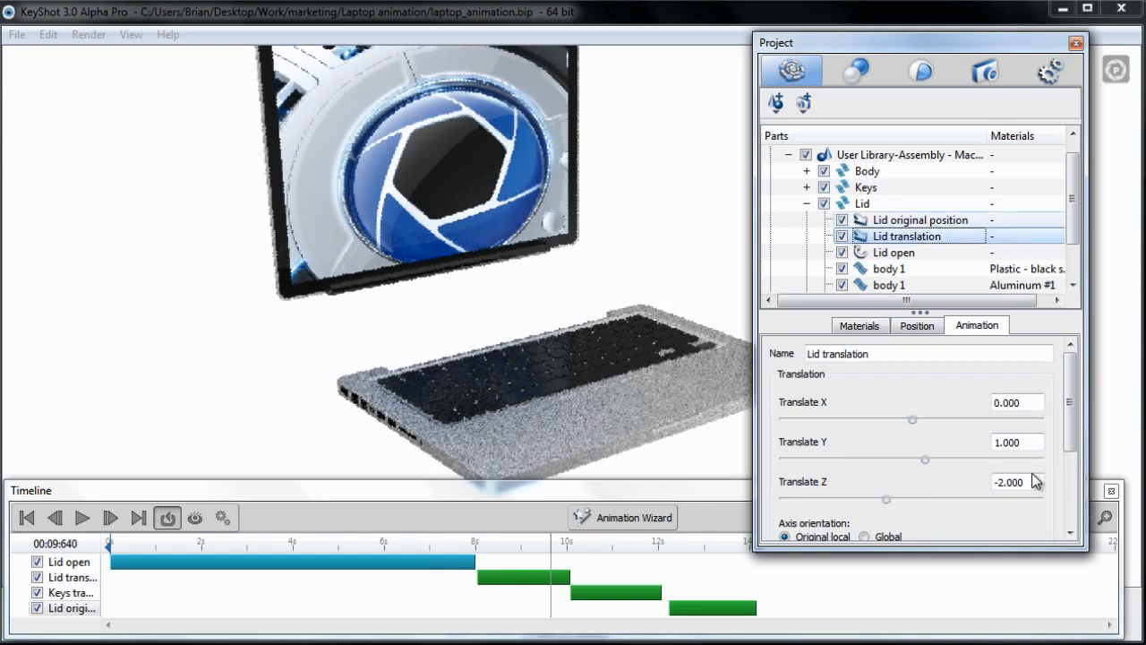
{"action": "key", "text": "Up"}
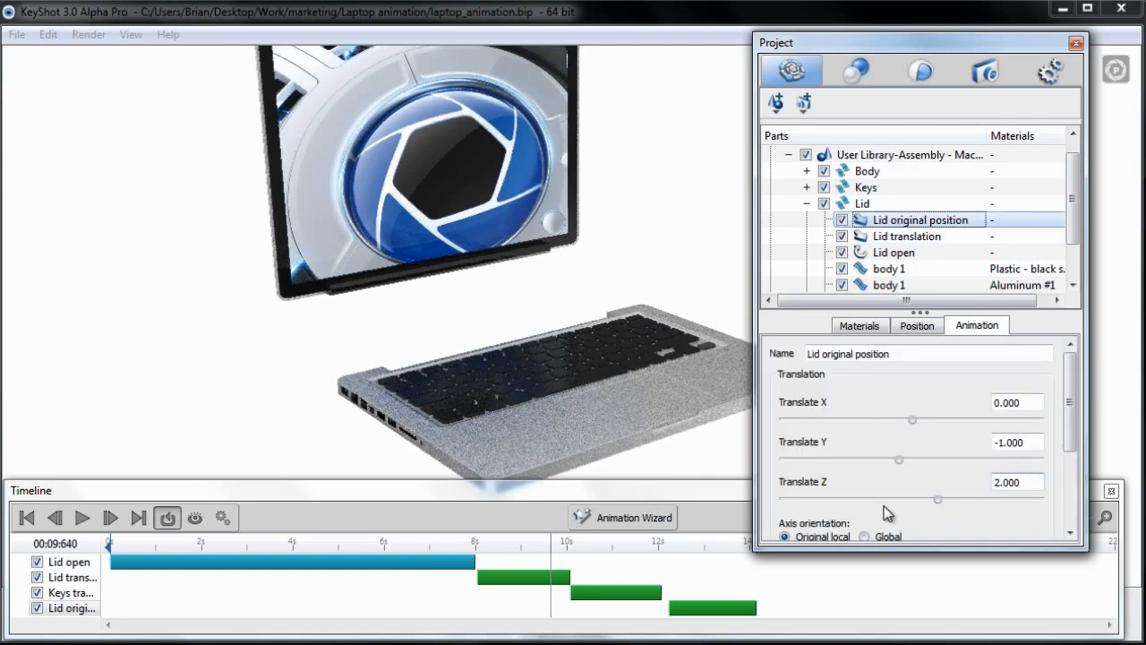
{"action": "left_click", "coordinate": [563, 542]}
{"action": "left_click_drag", "start_coordinate": [564, 542], "coordinate": [707, 572]}
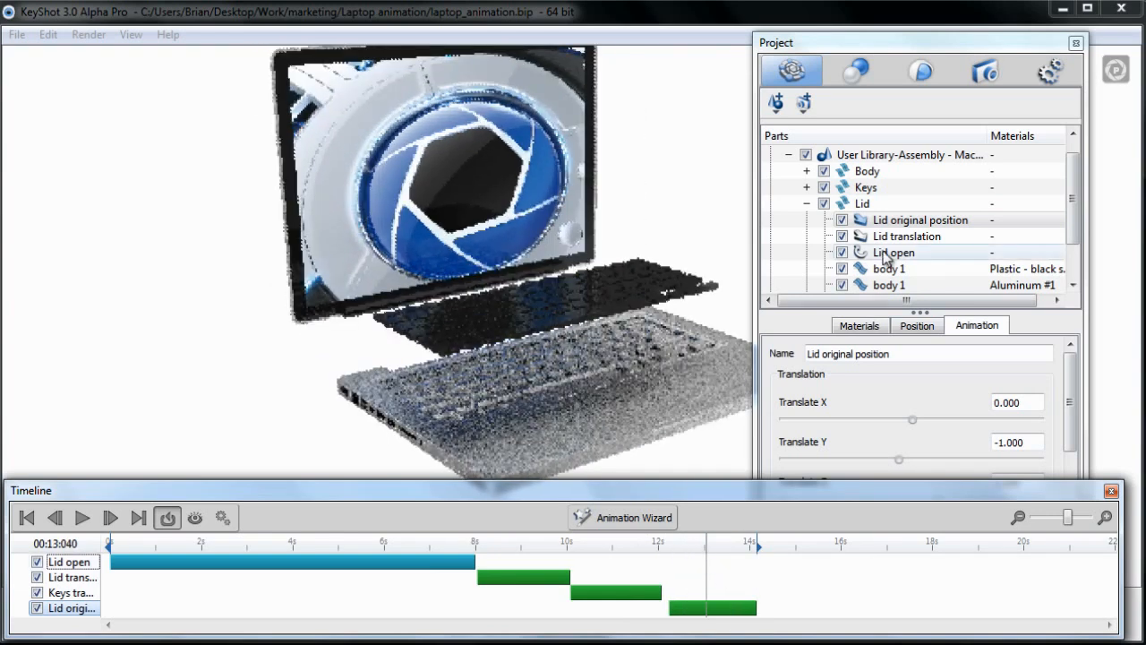
Collapse the Lid group, check the Keys translation values and add a second translation animation to the Keys group.
{"action": "left_click", "coordinate": [809, 204]}
{"action": "left_click", "coordinate": [807, 204]}
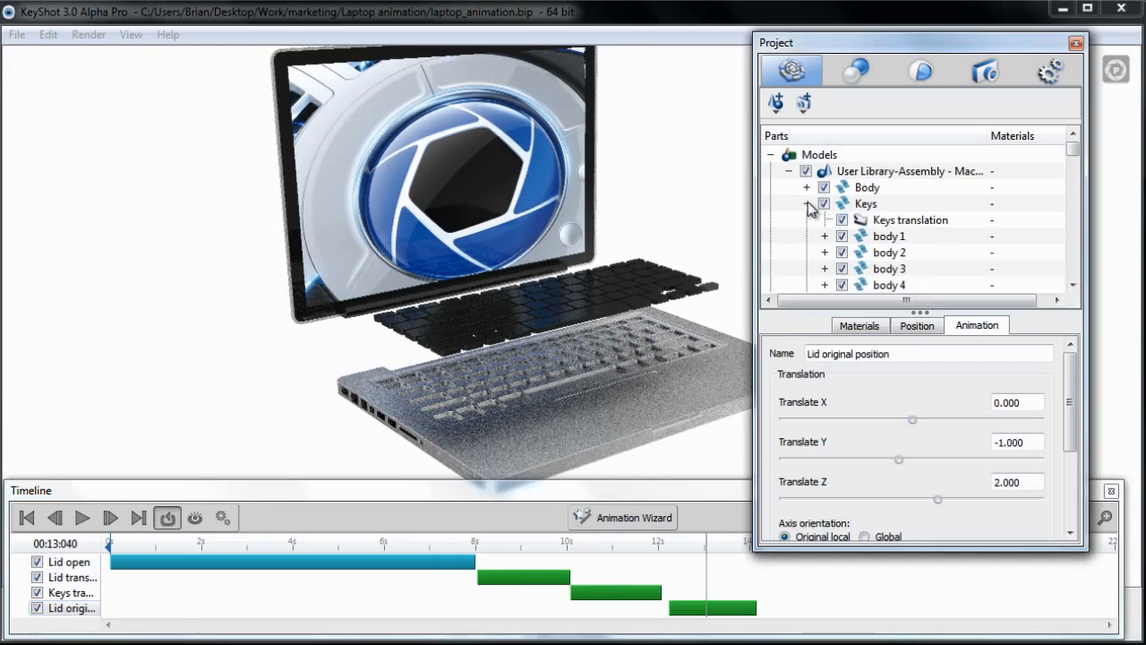
{"action": "left_click", "coordinate": [922, 221]}
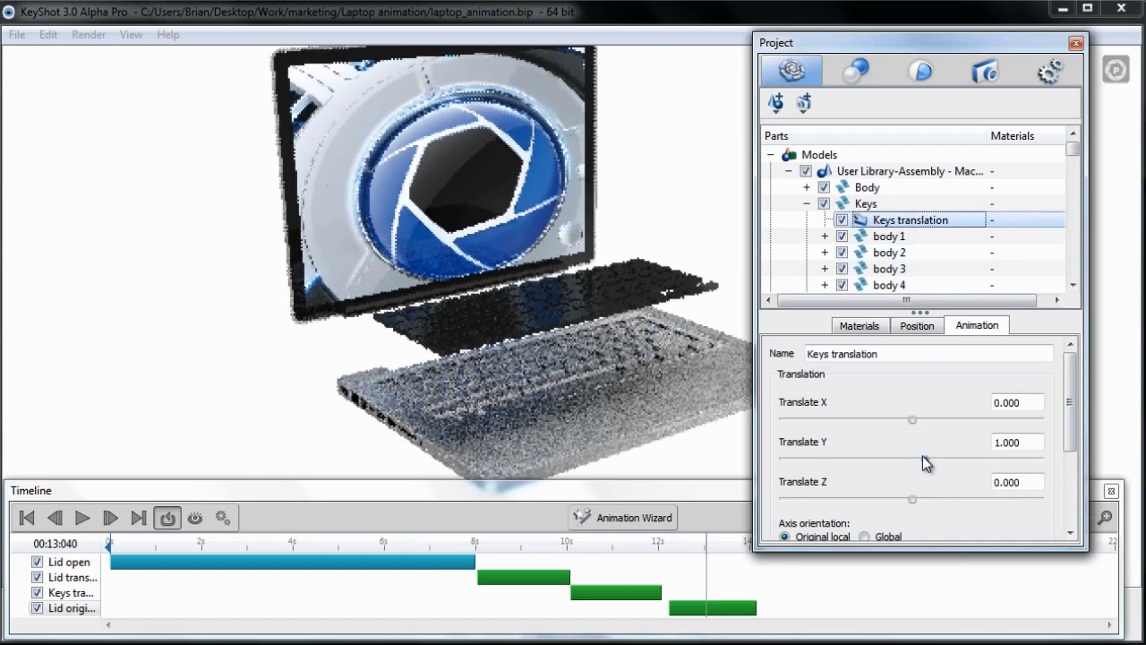
{"action": "left_click", "coordinate": [867, 204]}
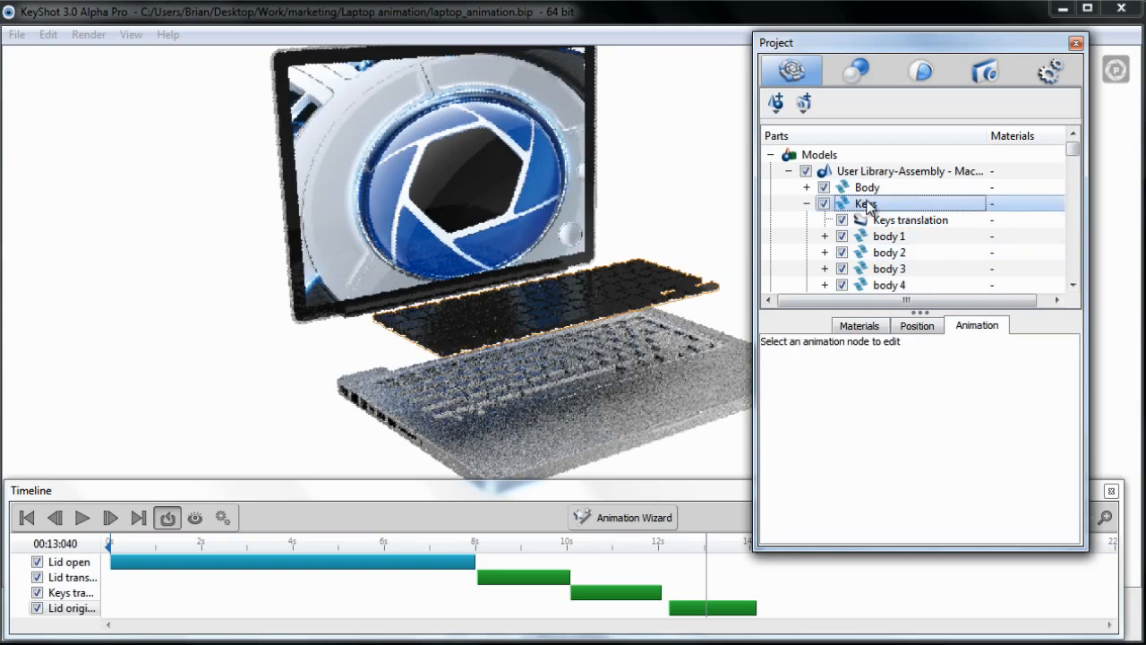
{"action": "right_click", "coordinate": [867, 204]}
{"action": "mouse_move", "coordinate": [943, 213]}
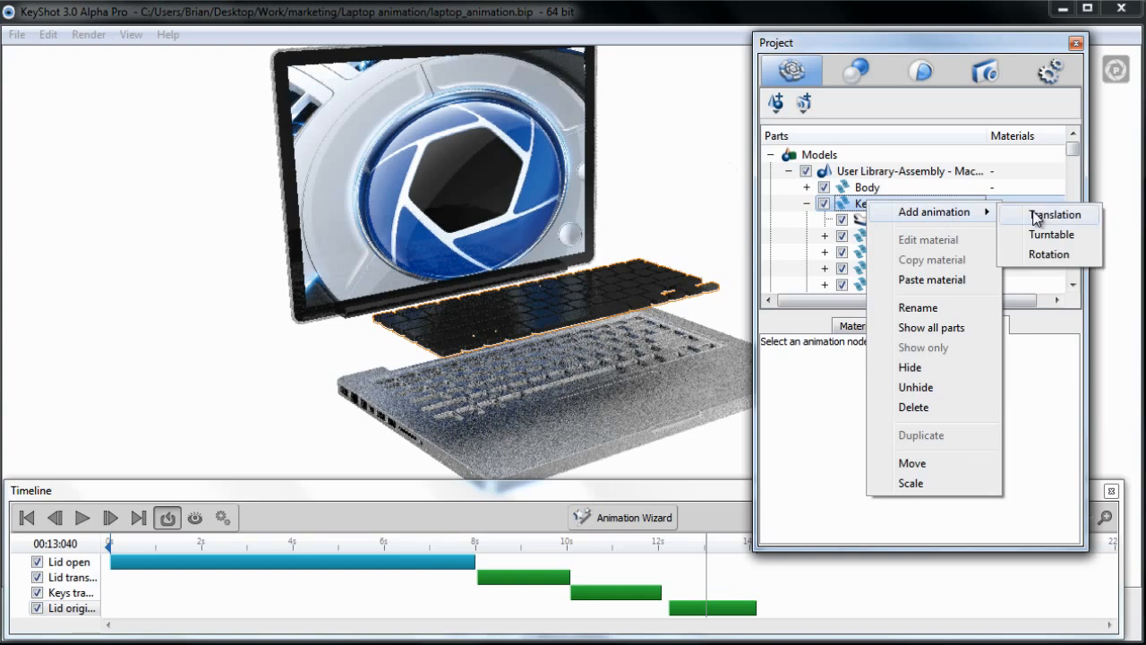
{"action": "left_click", "coordinate": [1055, 216]}
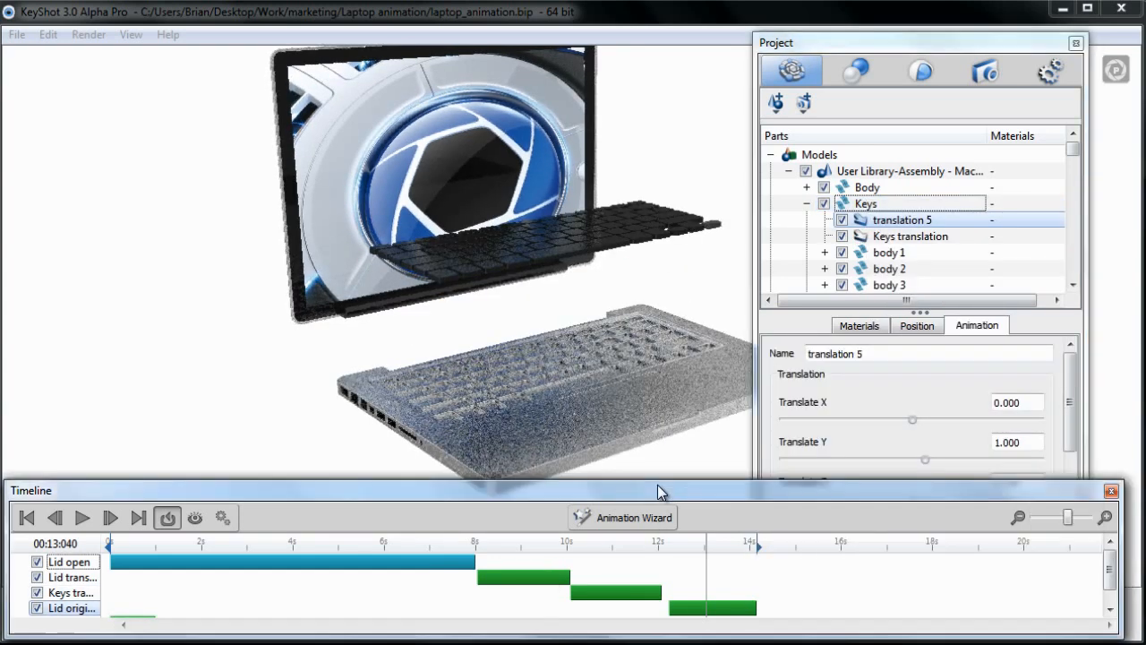
Enlarge the timeline and place the new keys translation at about 14.3 to 16 seconds, after the lid's return.
{"action": "left_click_drag", "start_coordinate": [657, 491], "coordinate": [657, 467]}
{"action": "left_click_drag", "start_coordinate": [586, 602], "coordinate": [588, 633]}
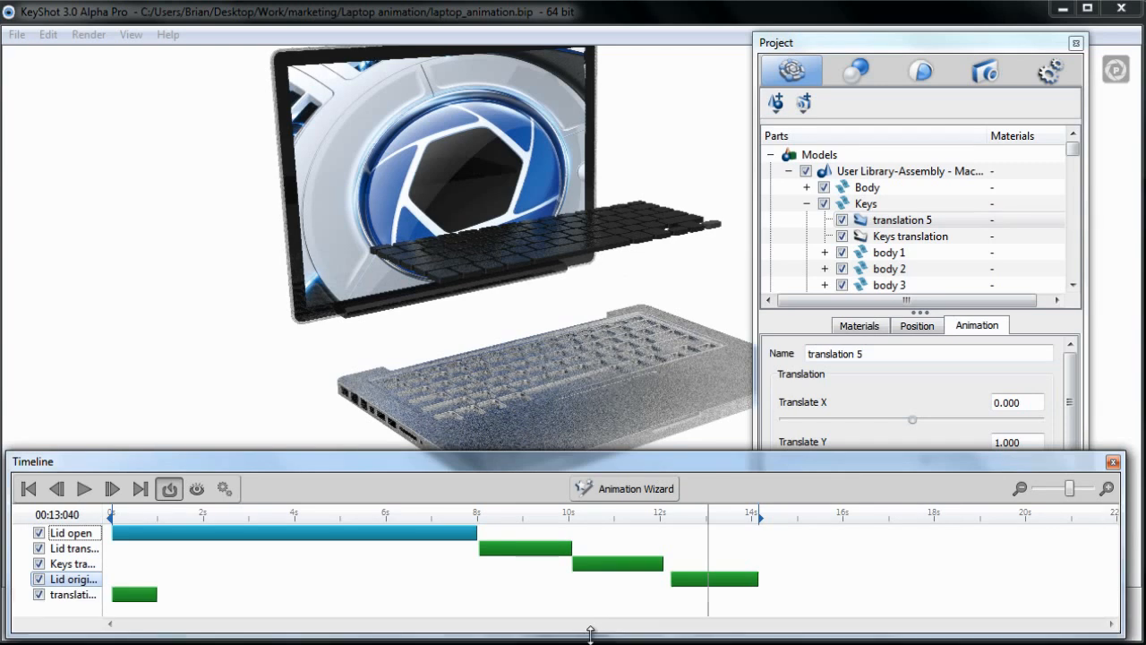
{"action": "mouse_move", "coordinate": [131, 594]}
{"action": "left_mouse_down"}
{"action": "mouse_move", "coordinate": [788, 614]}
{"action": "mouse_move", "coordinate": [852, 593]}
{"action": "left_mouse_up"}
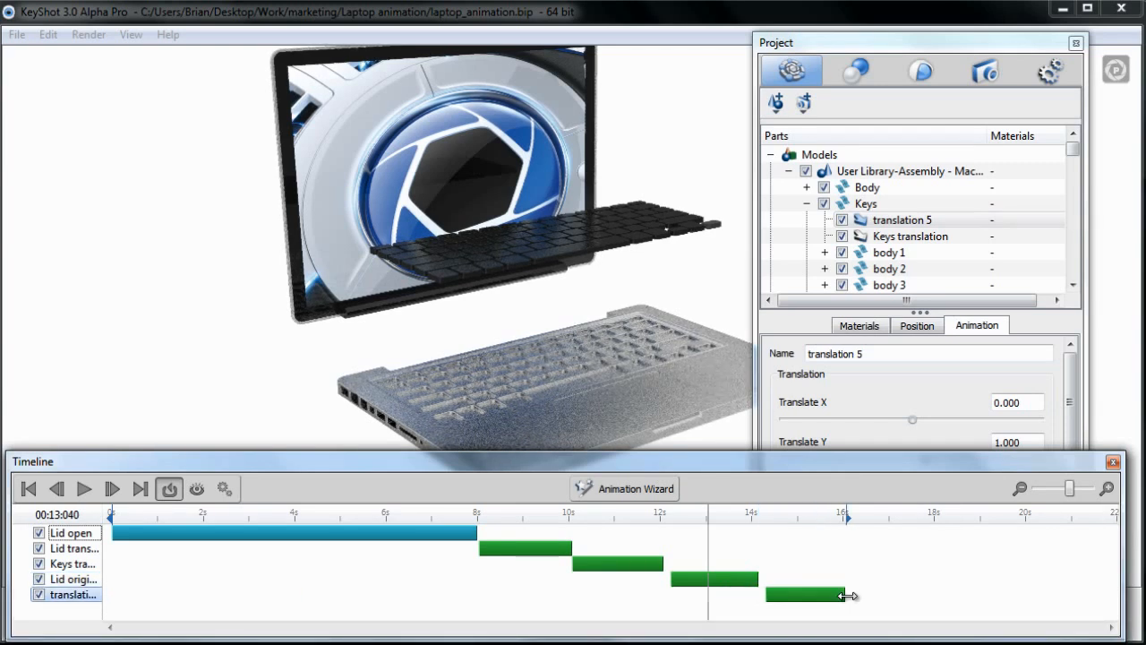
Set the new keys translation to -1 in Y and scrub the timeline to about 16 seconds to preview the keys' return.
{"action": "left_click", "coordinate": [1072, 410]}
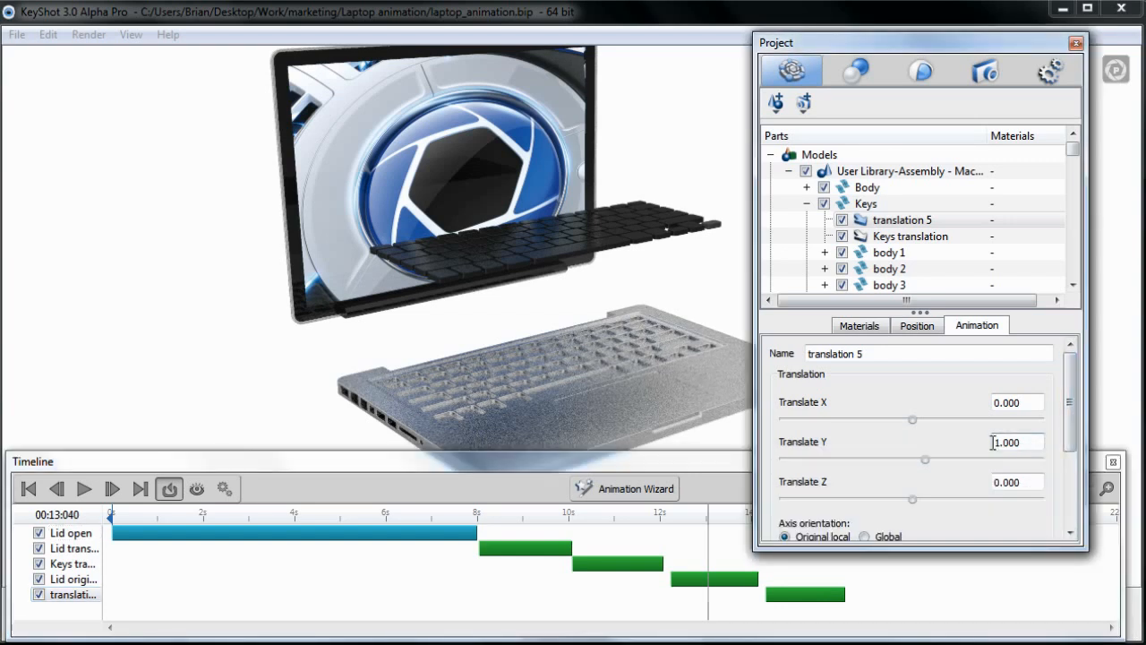
{"action": "type", "text": "-"}
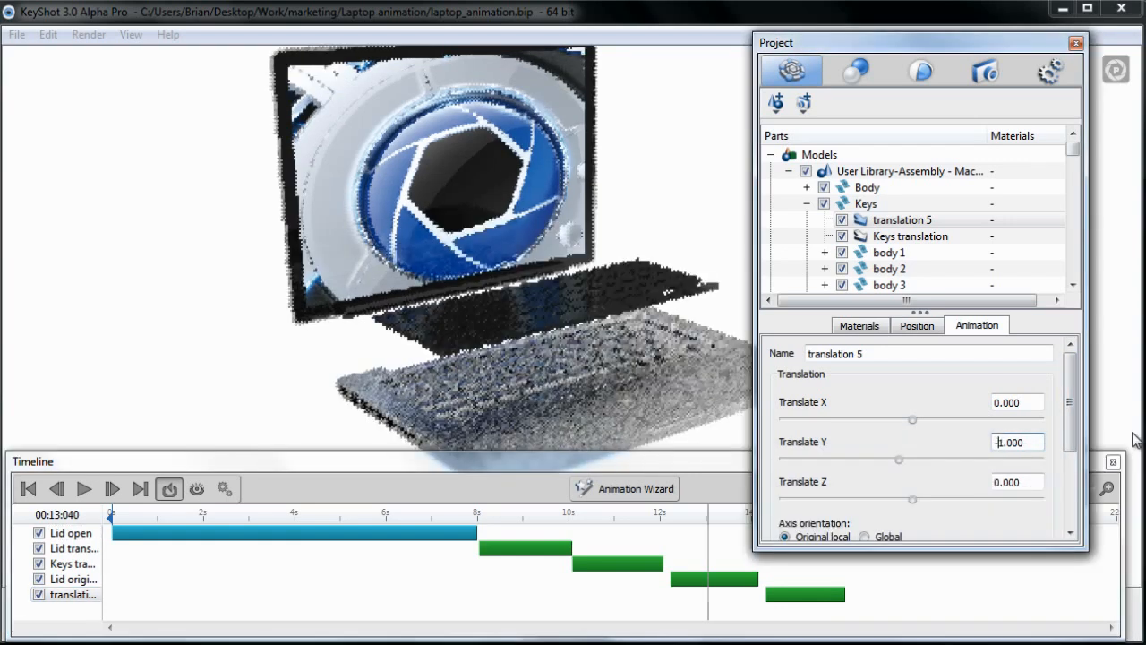
{"action": "left_click_drag", "start_coordinate": [707, 512], "coordinate": [843, 521]}
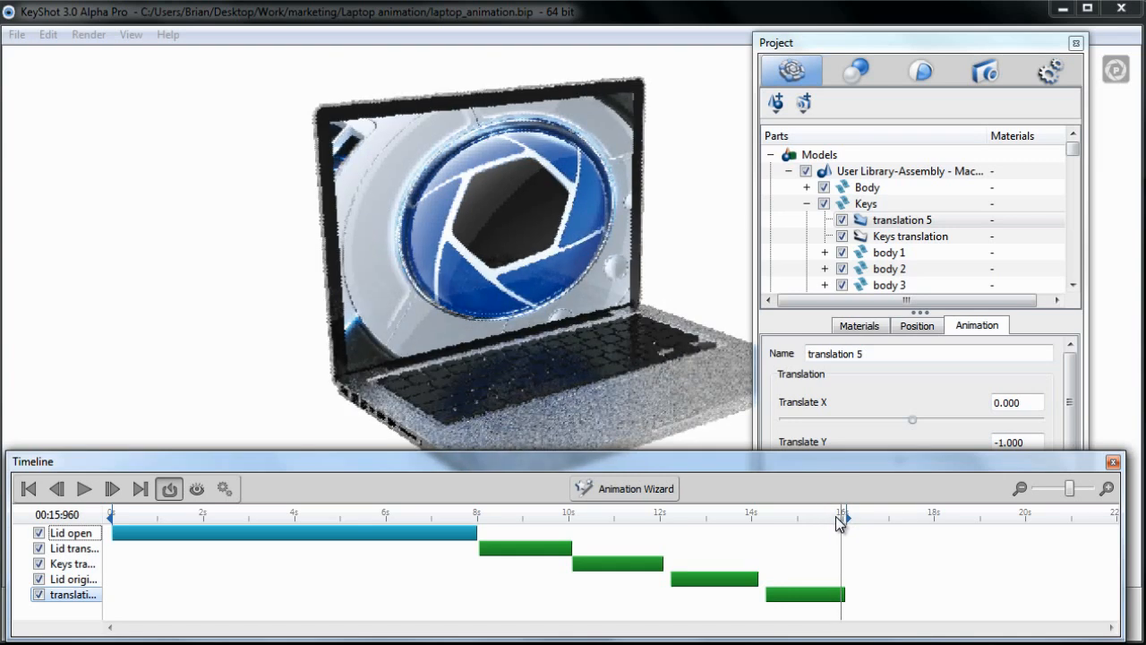
Add a second rotation animation to the Lid group, place it at about 16.2 to 17.8 seconds and preview it at 16.8 seconds.
{"action": "left_click", "coordinate": [813, 221]}
{"action": "left_click", "coordinate": [807, 203]}
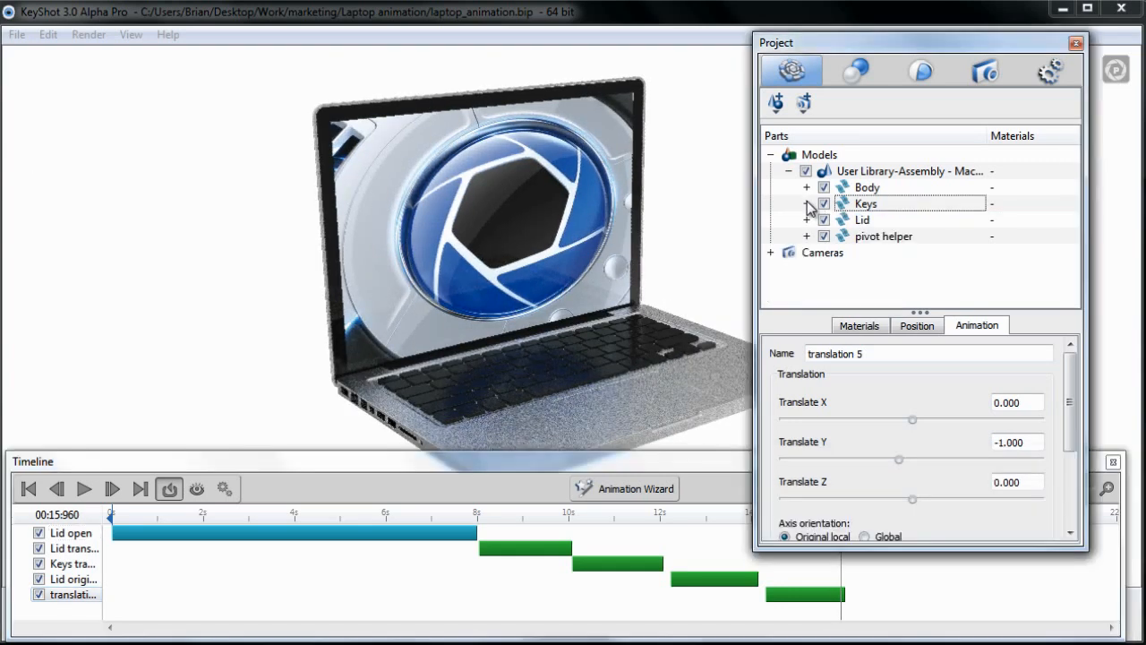
{"action": "left_click", "coordinate": [864, 220]}
{"action": "right_click", "coordinate": [866, 222]}
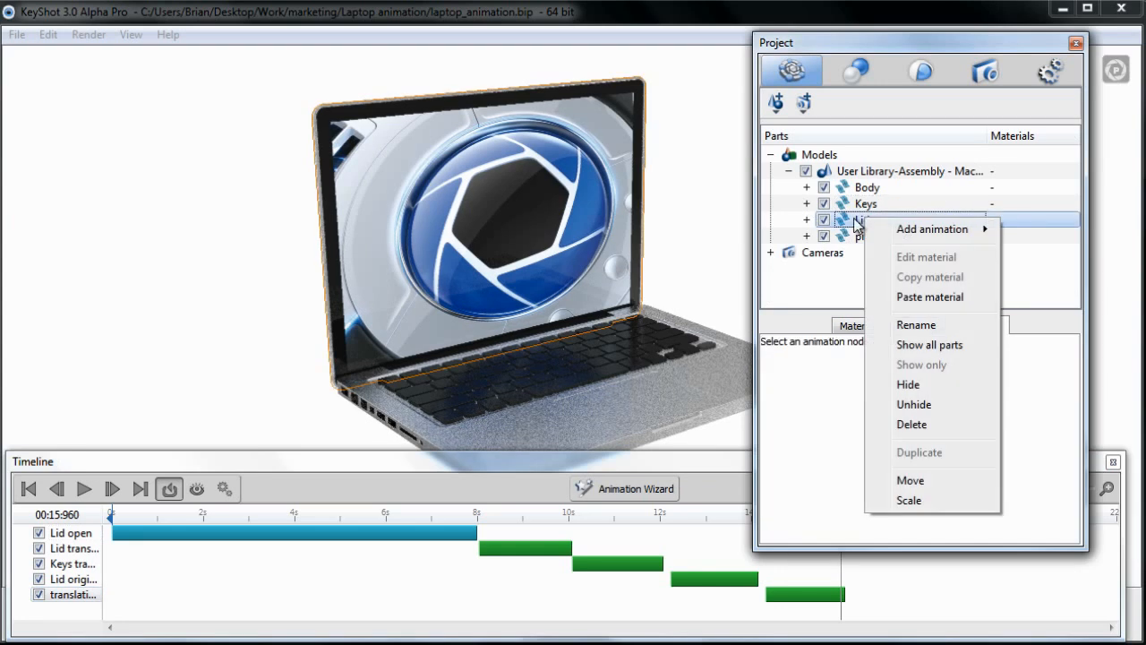
{"action": "mouse_move", "coordinate": [915, 229]}
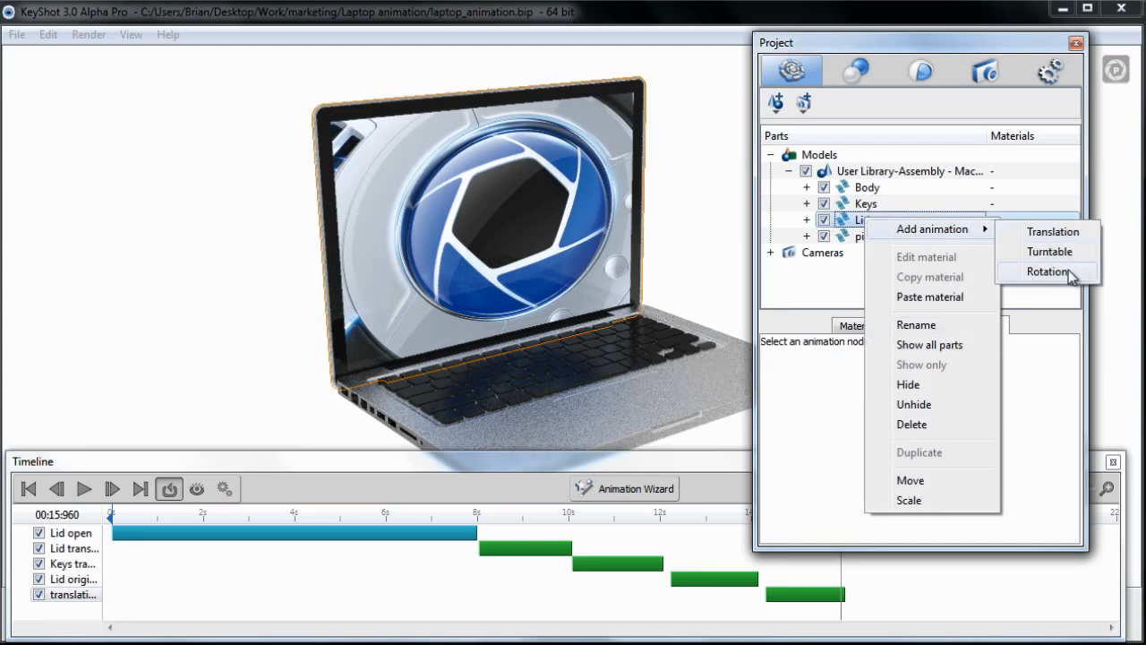
{"action": "left_click", "coordinate": [1048, 271]}
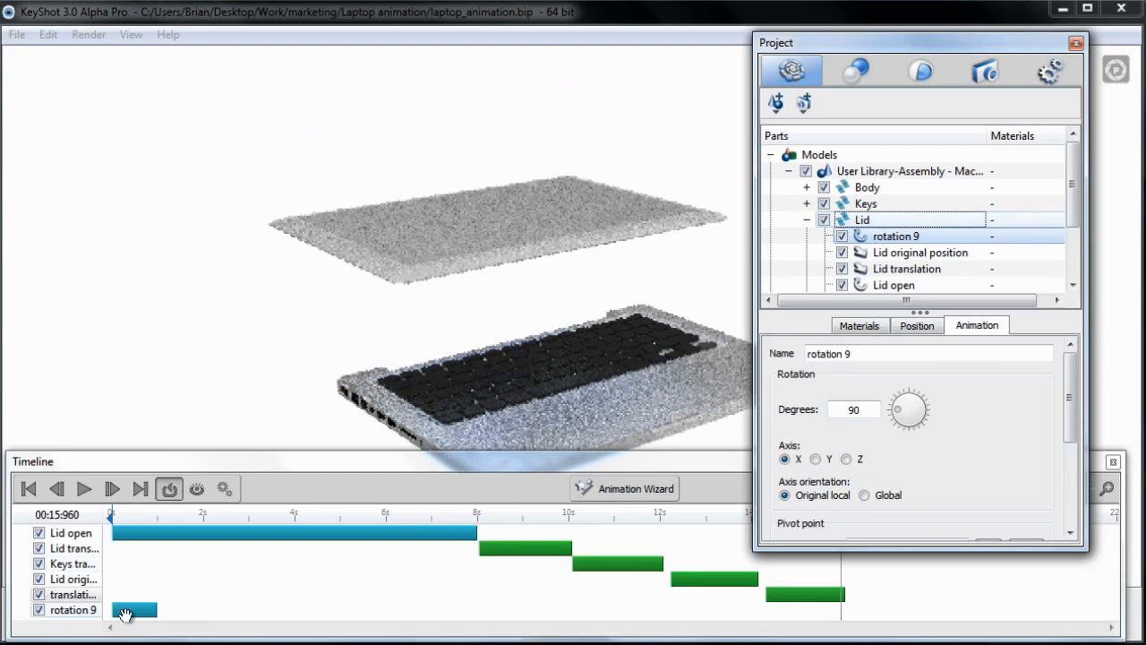
{"action": "left_click_drag", "start_coordinate": [152, 610], "coordinate": [925, 611]}
{"action": "left_click_drag", "start_coordinate": [840, 505], "coordinate": [880, 511]}
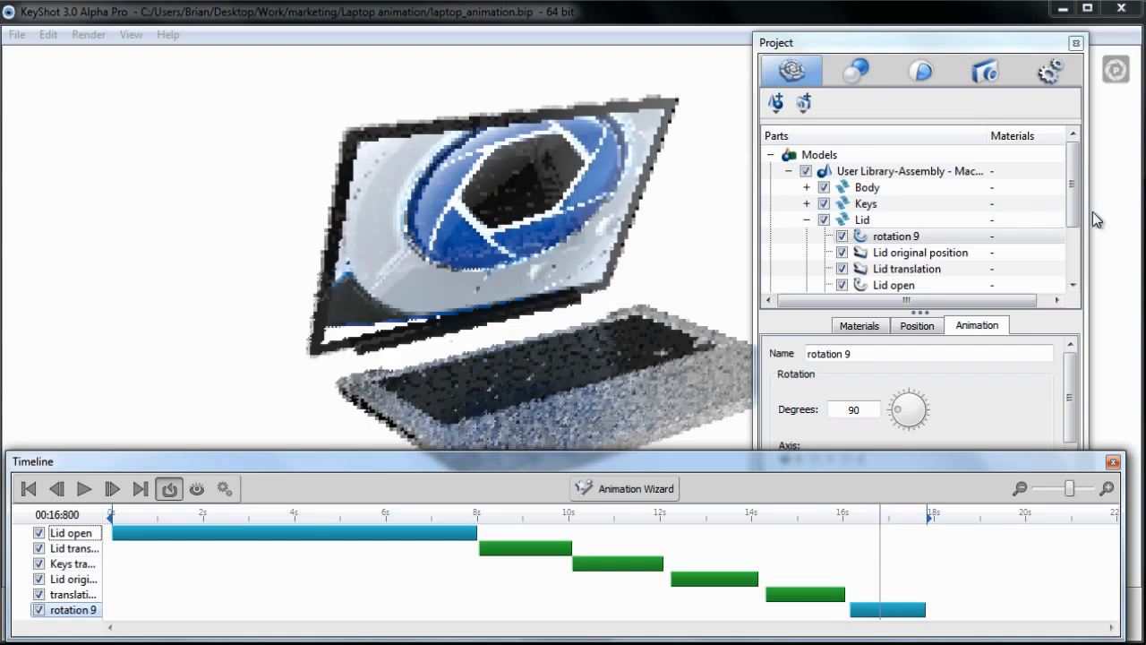
Use the pivot helper as the pivot object of the lid's new rotation and scrub the timeline back to about 8.9 seconds.
{"action": "left_click", "coordinate": [976, 45]}
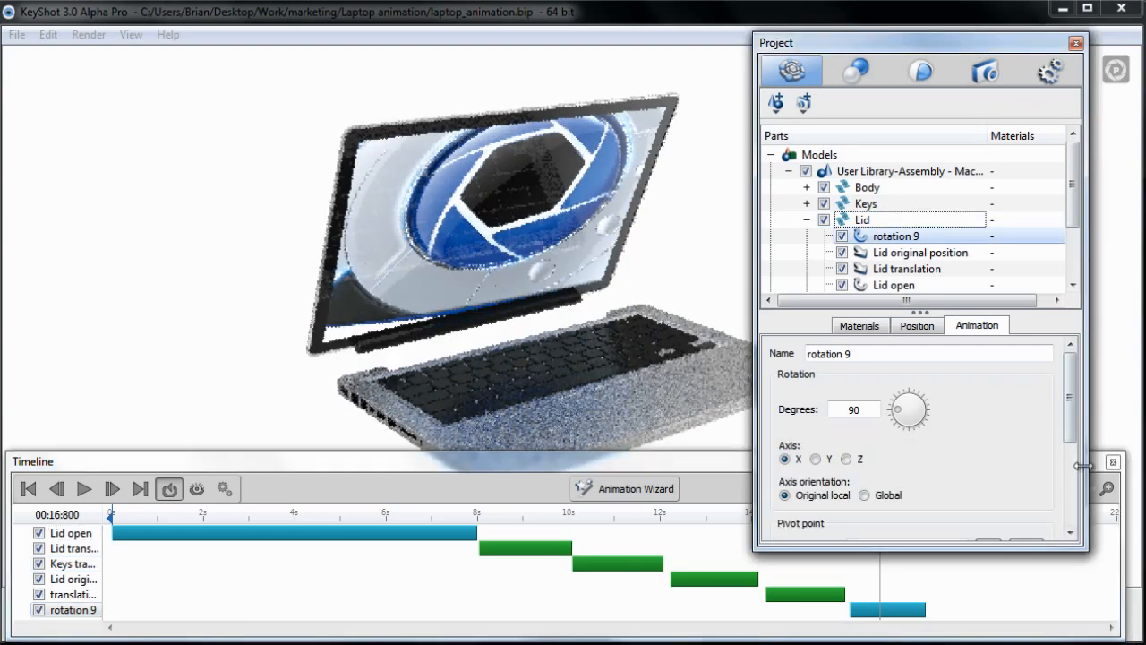
{"action": "left_click_drag", "start_coordinate": [1063, 549], "coordinate": [1064, 584]}
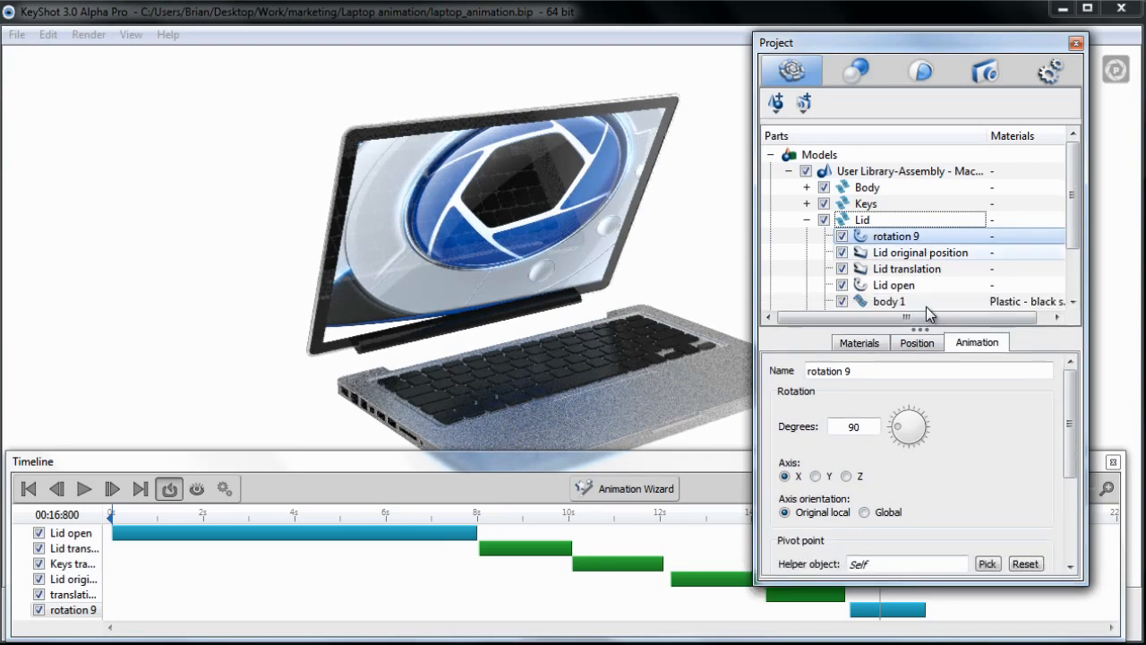
{"action": "scroll", "coordinate": [1043, 483], "scroll_direction": "down", "scroll_amount": 3}
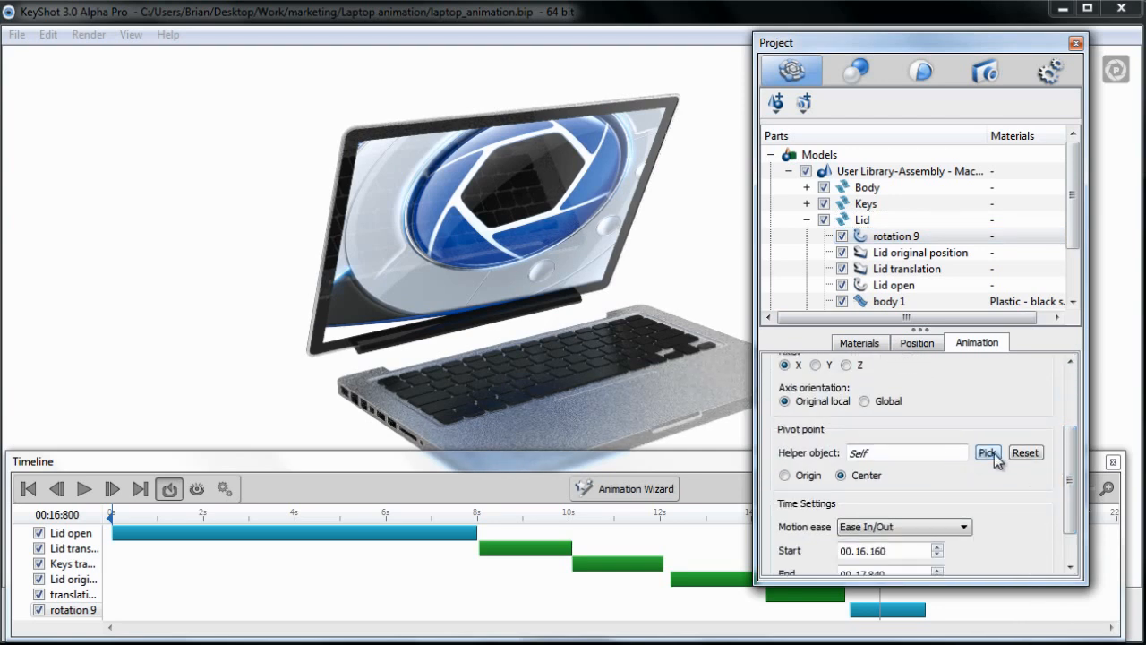
{"action": "left_click", "coordinate": [988, 454]}
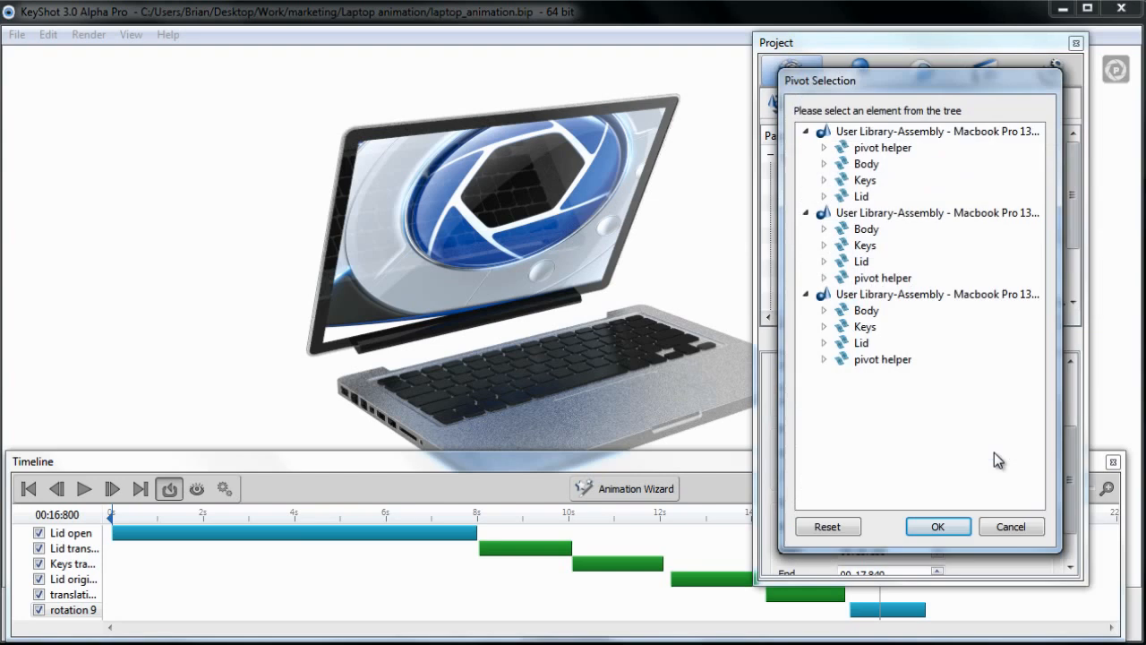
{"action": "left_click", "coordinate": [882, 148]}
{"action": "left_click", "coordinate": [937, 530]}
{"action": "left_click", "coordinate": [731, 466]}
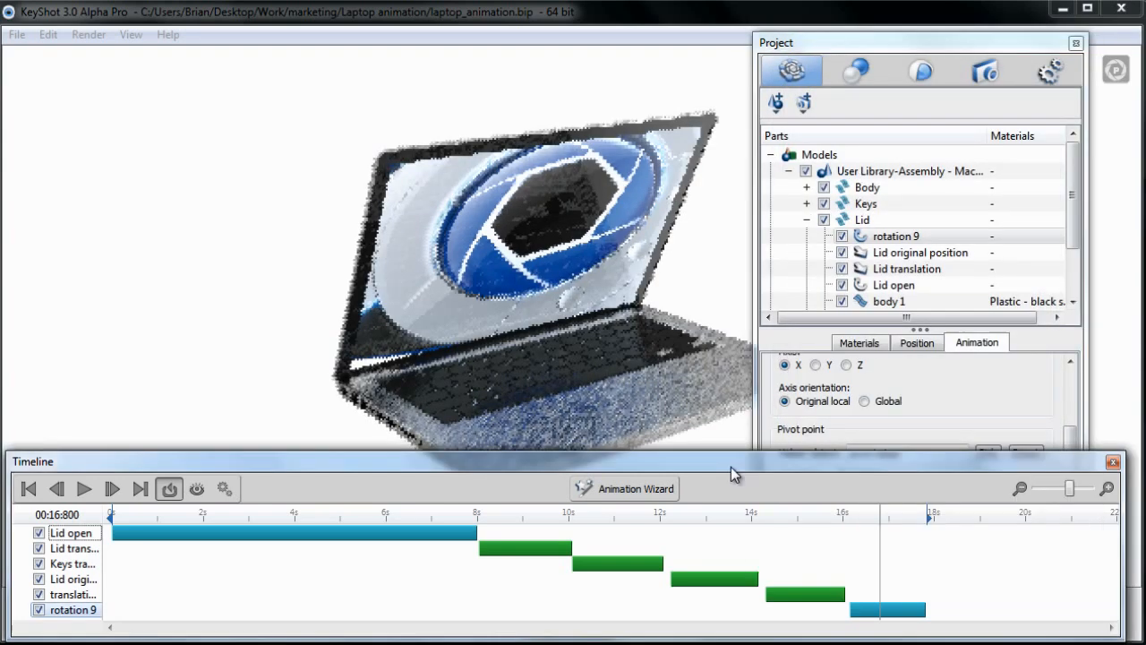
{"action": "left_click_drag", "start_coordinate": [880, 514], "coordinate": [517, 515]}
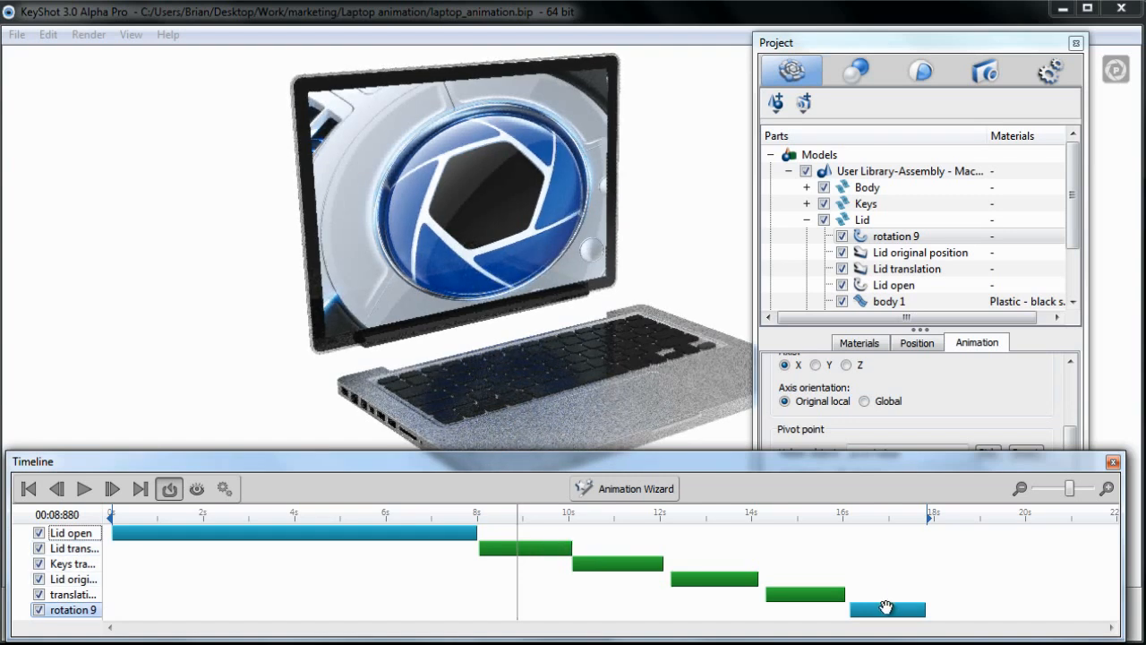
Rename the lid's closing rotation as "Lid close" and scrub the timeline to about 17.8 seconds to preview it.
{"action": "left_click", "coordinate": [1081, 422]}
{"action": "scroll", "coordinate": [892, 372], "scroll_direction": "up", "scroll_amount": 3}
{"action": "triple_click", "coordinate": [892, 371]}
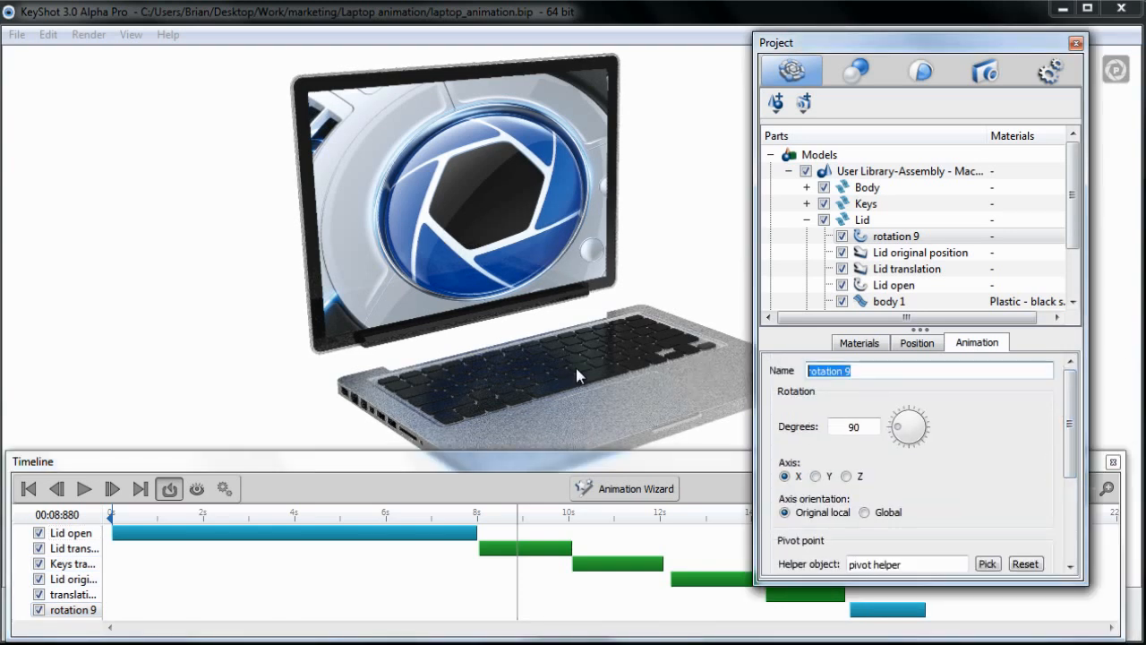
{"action": "type", "text": "Lid close"}
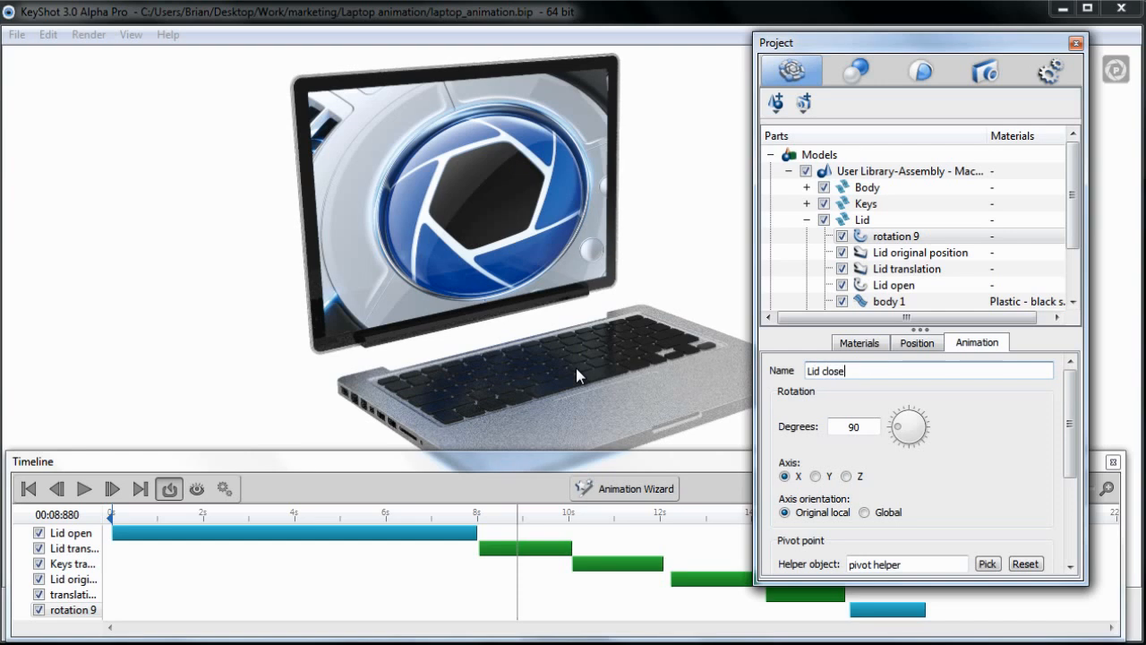
{"action": "key", "text": "Return"}
{"action": "left_click_drag", "start_coordinate": [519, 514], "coordinate": [928, 542]}
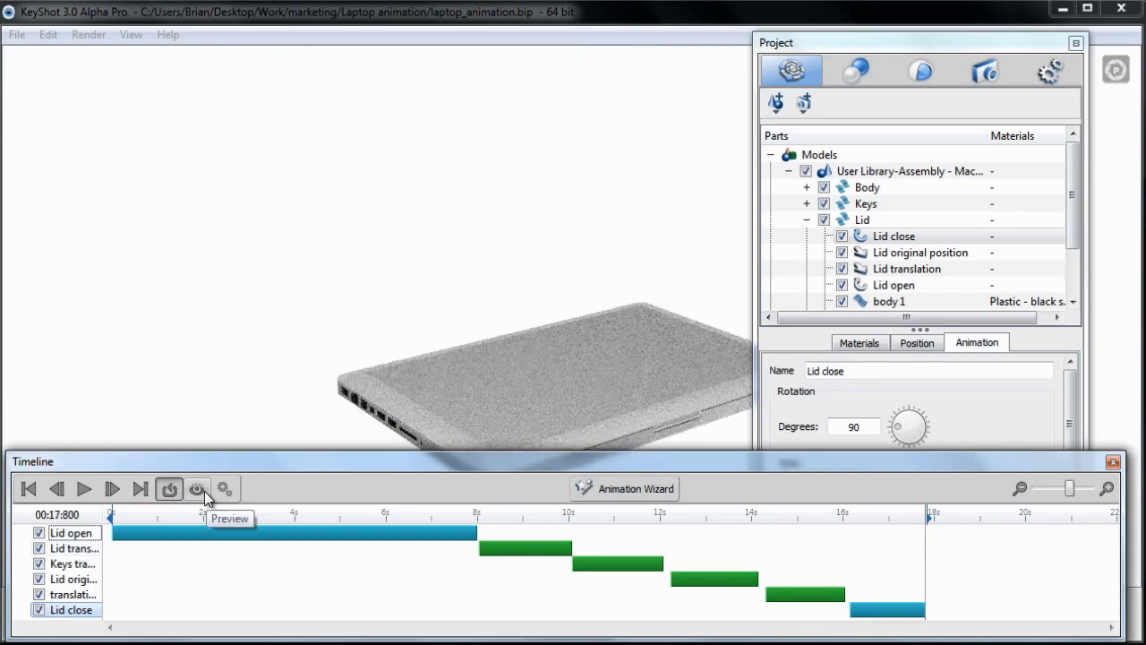
Save the scene and generate a preview of the whole animation, moving the progress dialog clear of the preview.
{"action": "left_click", "coordinate": [17, 34]}
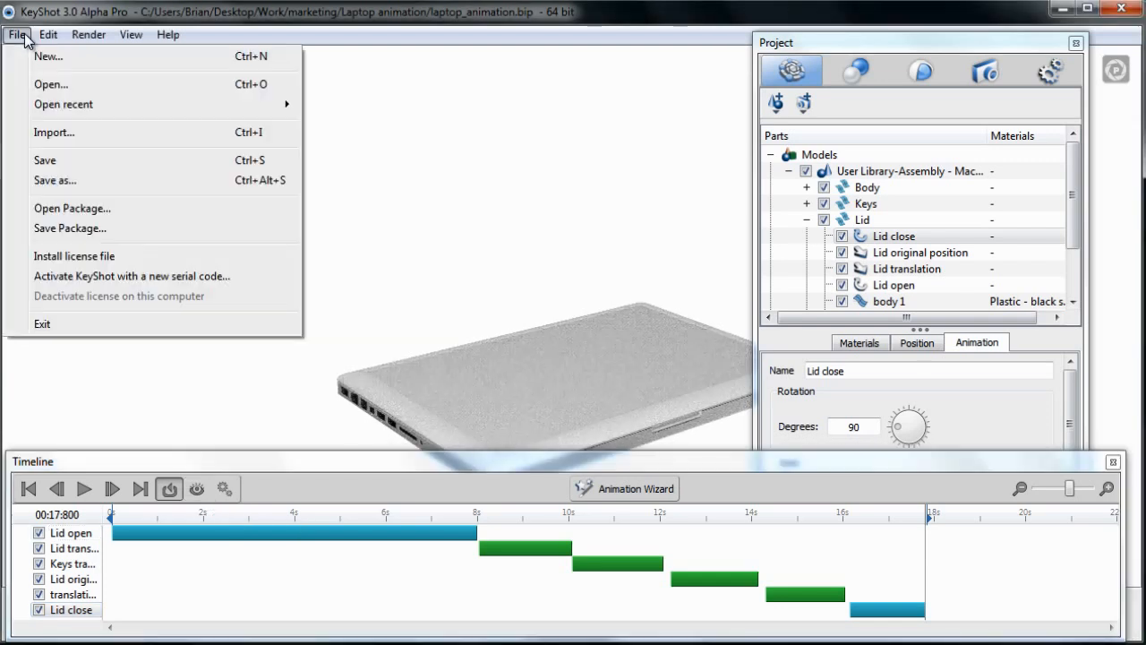
{"action": "left_click", "coordinate": [67, 156]}
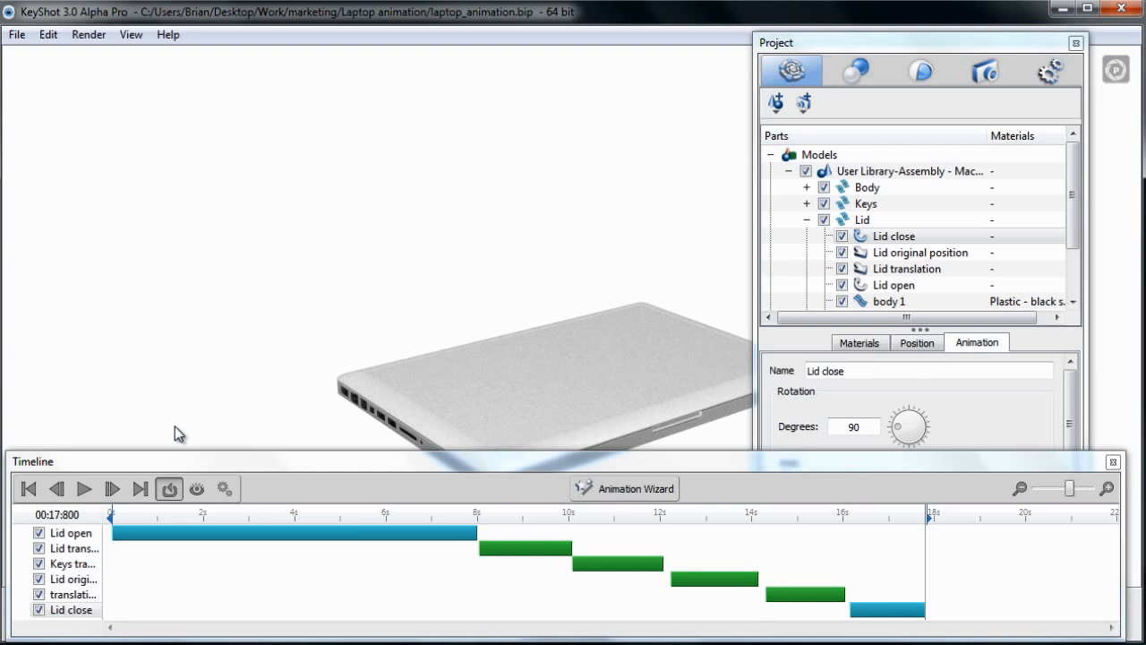
{"action": "left_click", "coordinate": [203, 490]}
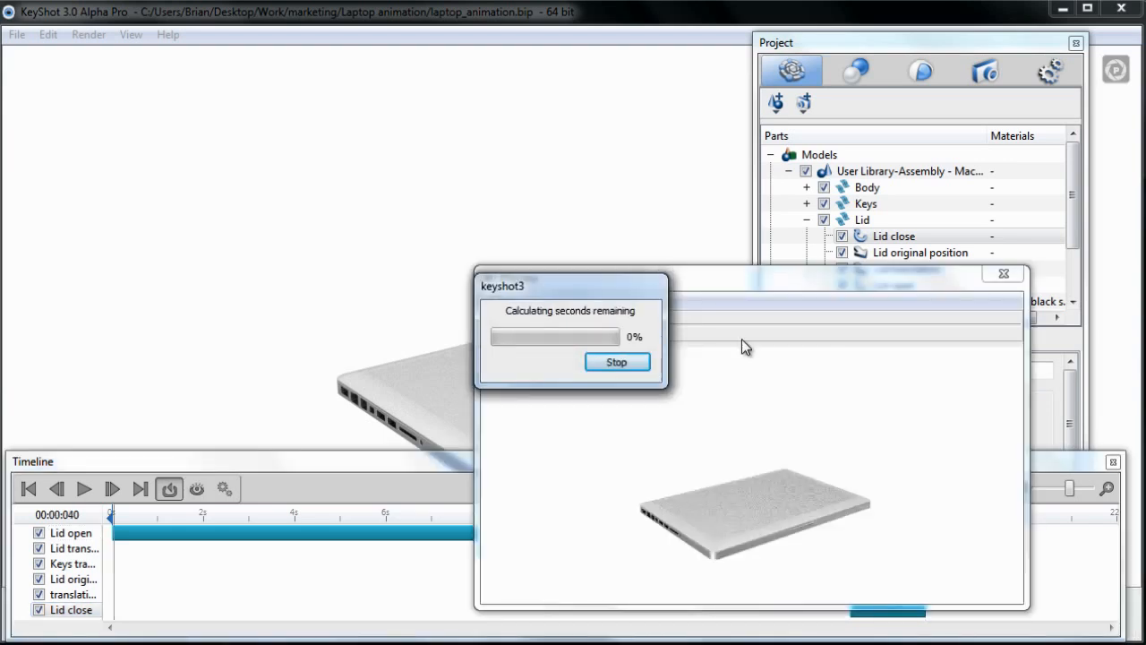
{"action": "left_click_drag", "start_coordinate": [541, 284], "coordinate": [267, 172]}
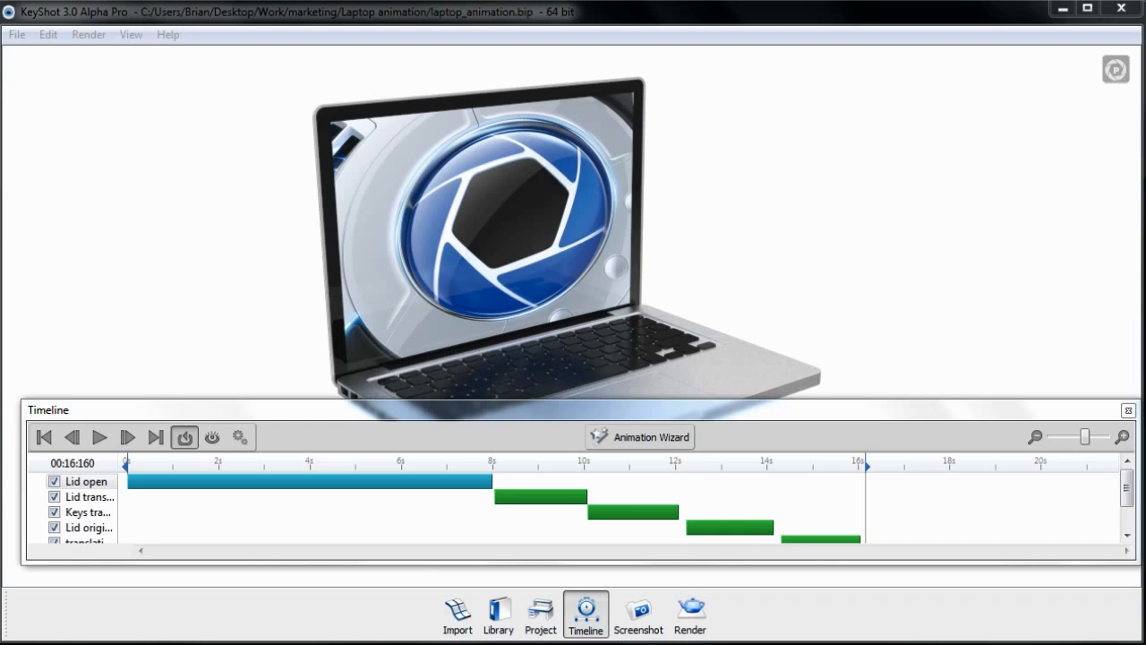
Open the render options, compare the still image and animation outputs, and examine the animation's resolution presets.
{"action": "left_click", "coordinate": [701, 616]}
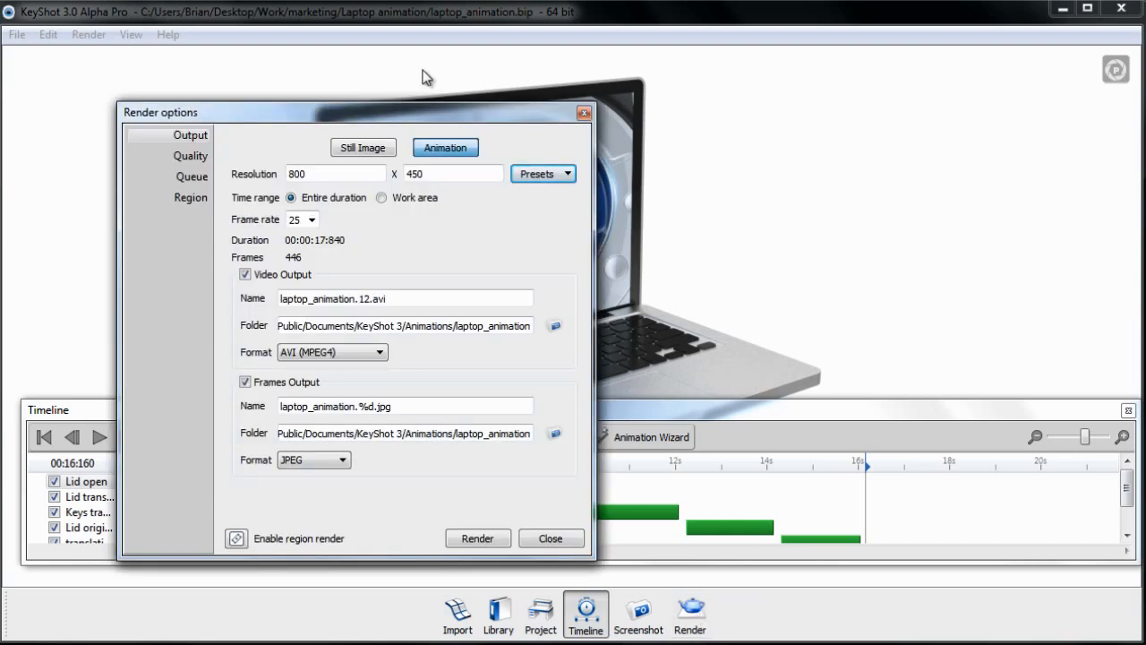
{"action": "left_click", "coordinate": [374, 147]}
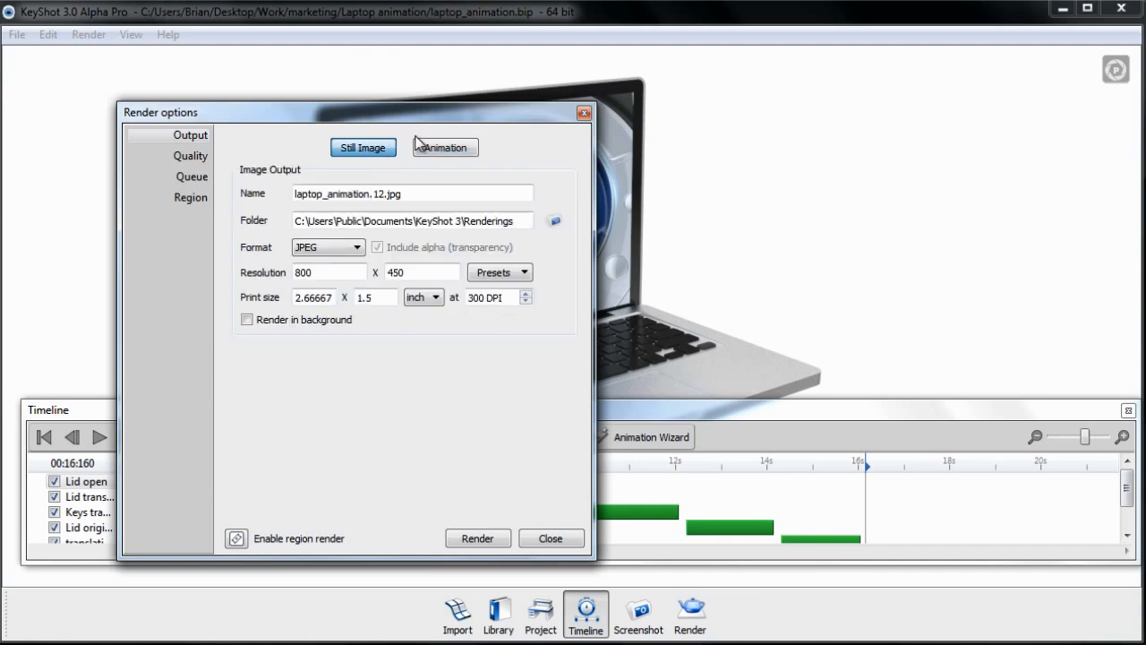
{"action": "left_click", "coordinate": [446, 148]}
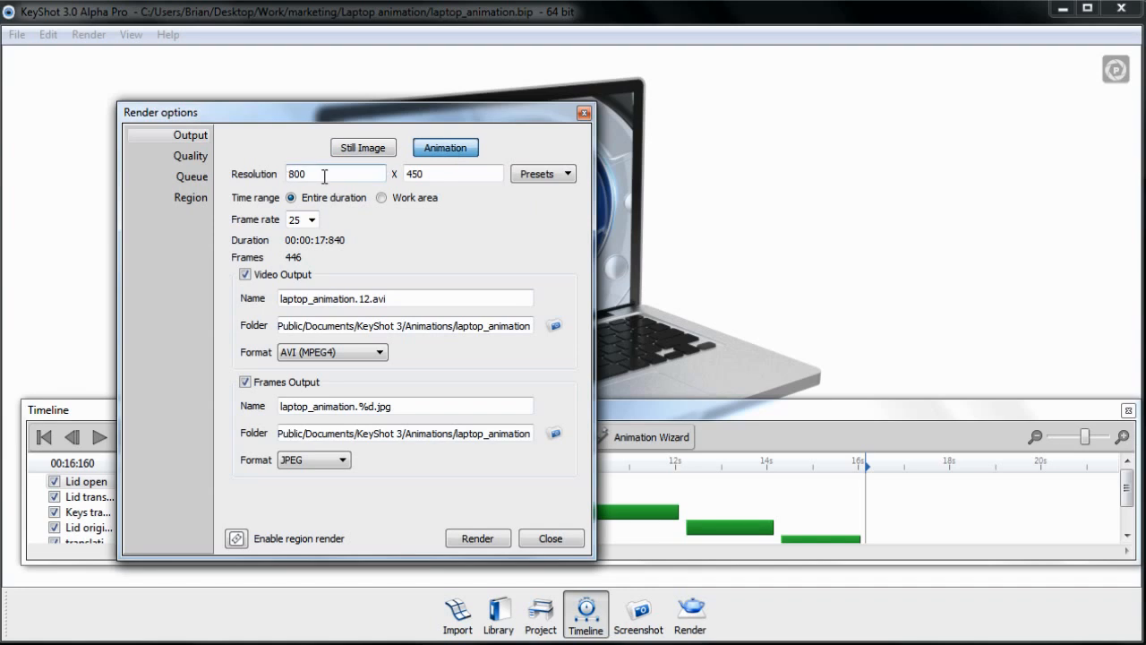
{"action": "left_click", "coordinate": [566, 173]}
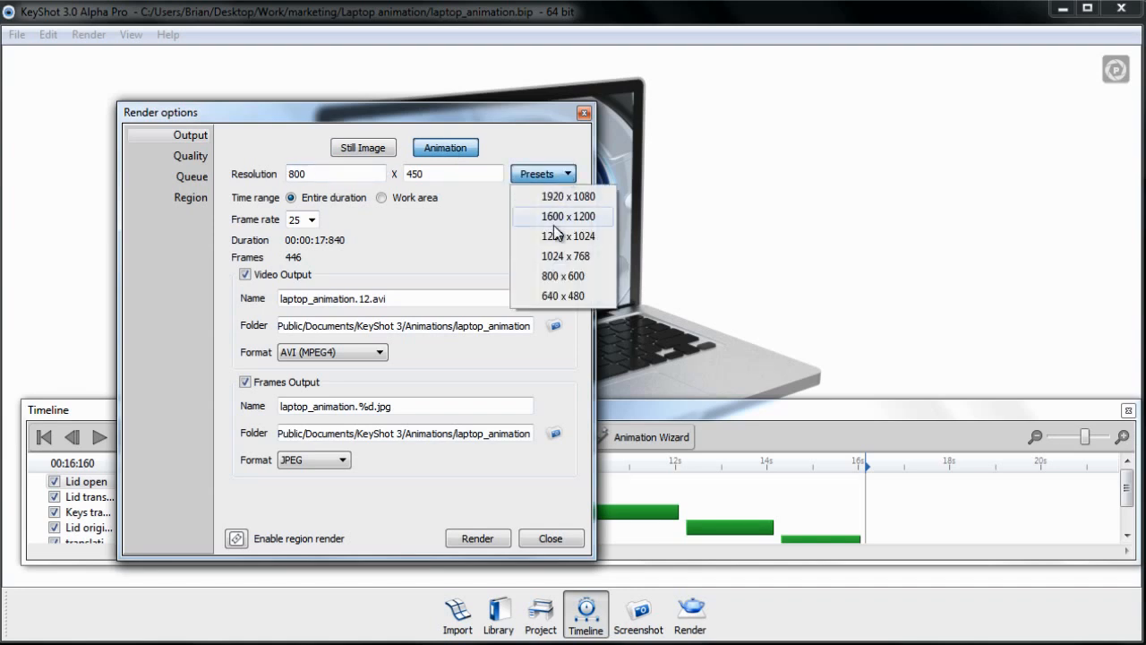
{"action": "left_click", "coordinate": [506, 119]}
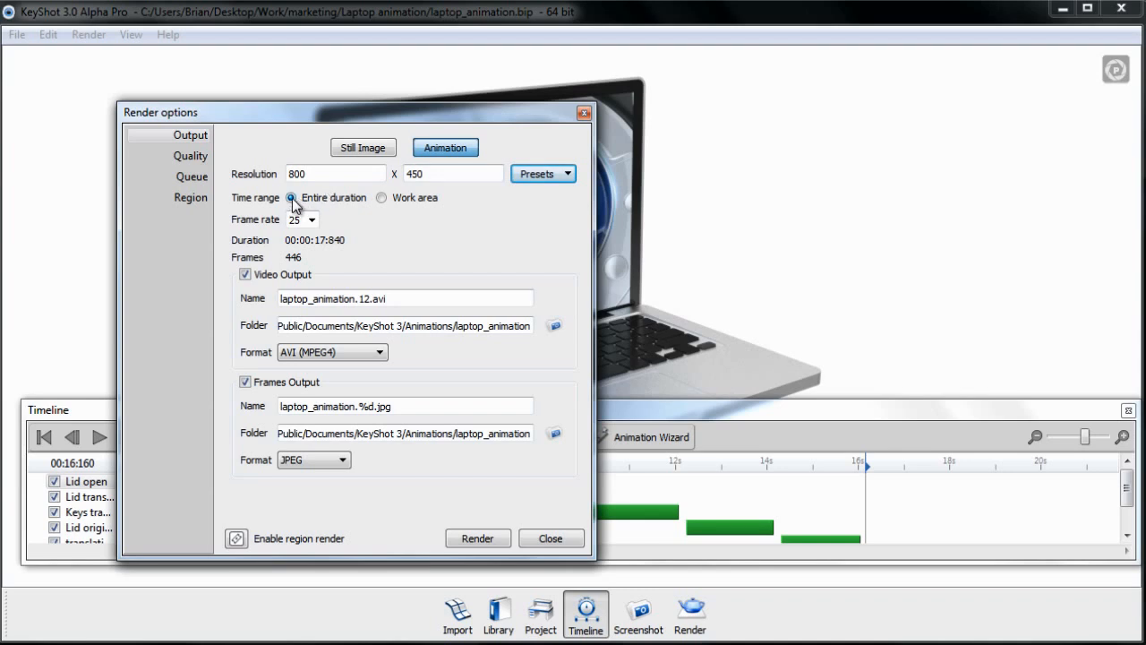
Shorten the timeline work area to about 8 seconds, try it as the render time range, and switch back to Entire duration.
{"action": "left_click", "coordinate": [866, 468]}
{"action": "left_click_drag", "start_coordinate": [868, 470], "coordinate": [777, 468]}
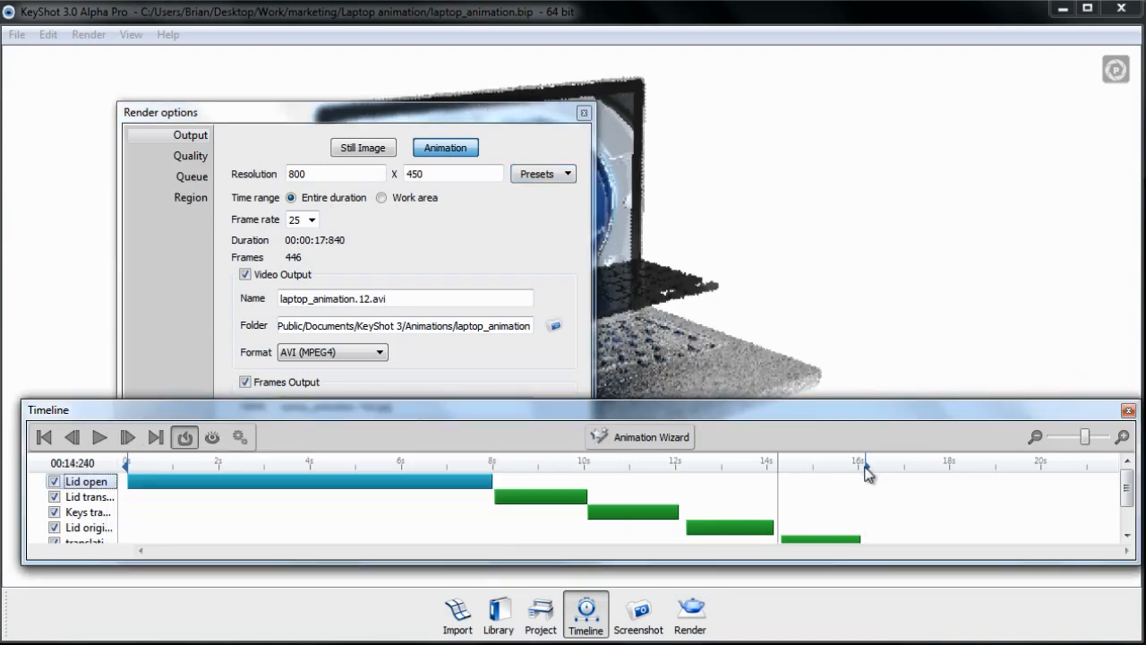
{"action": "left_click_drag", "start_coordinate": [865, 467], "coordinate": [492, 484]}
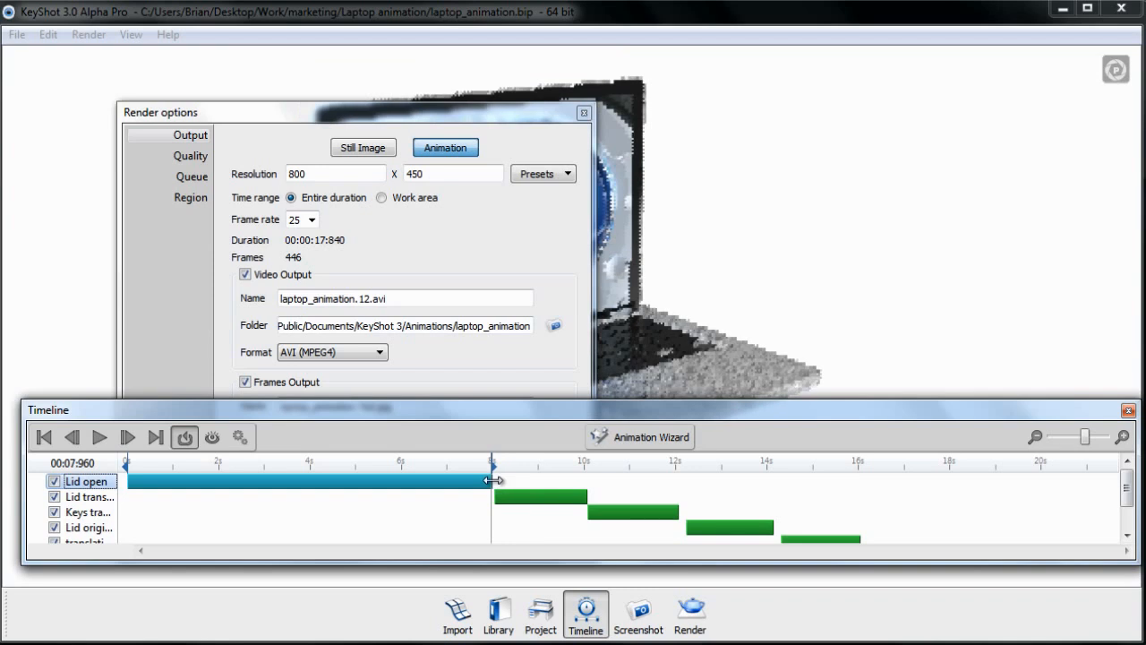
{"action": "left_click", "coordinate": [381, 198]}
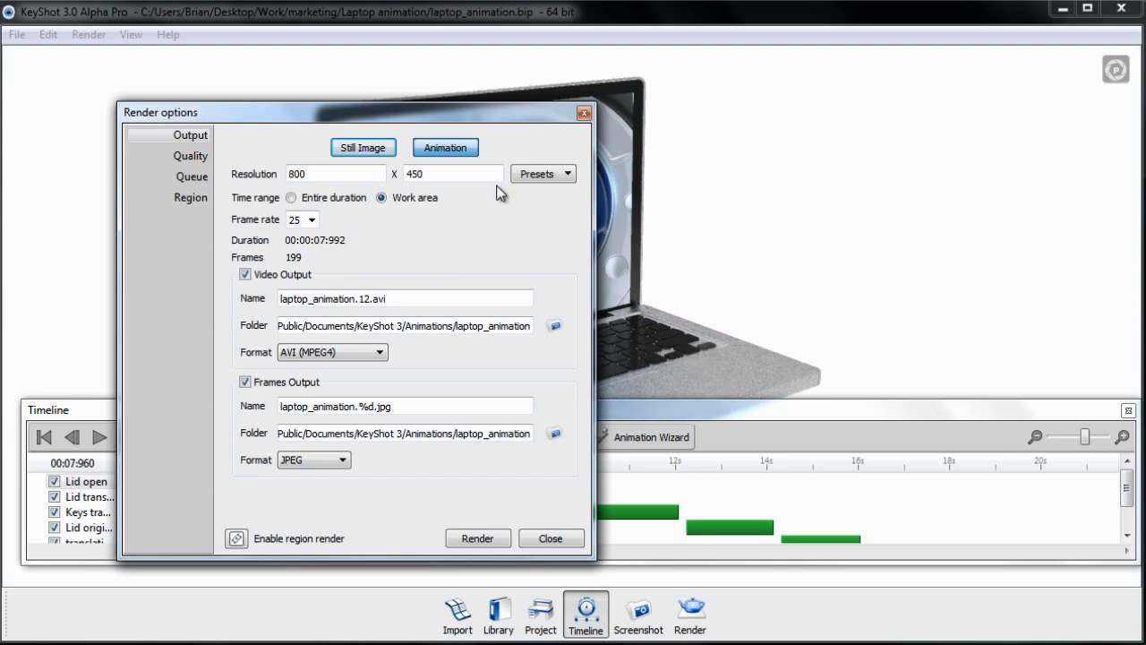
{"action": "left_click", "coordinate": [331, 198]}
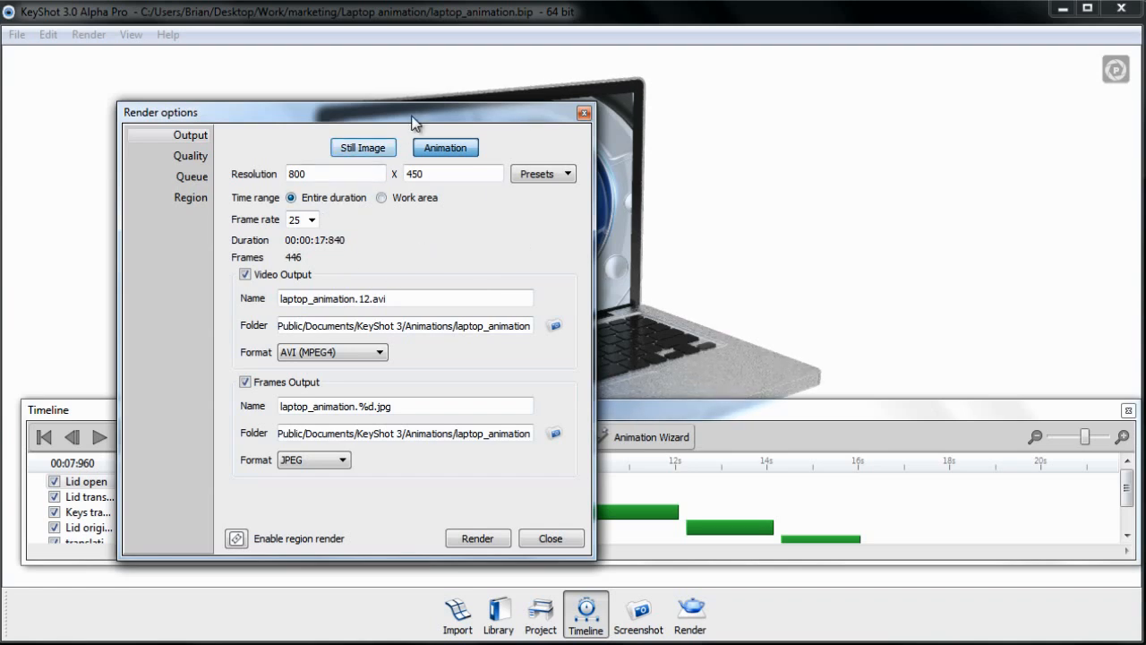
Move the render options dialog aside and examine the available frame rates and video output formats.
{"action": "left_click_drag", "start_coordinate": [411, 109], "coordinate": [335, 71]}
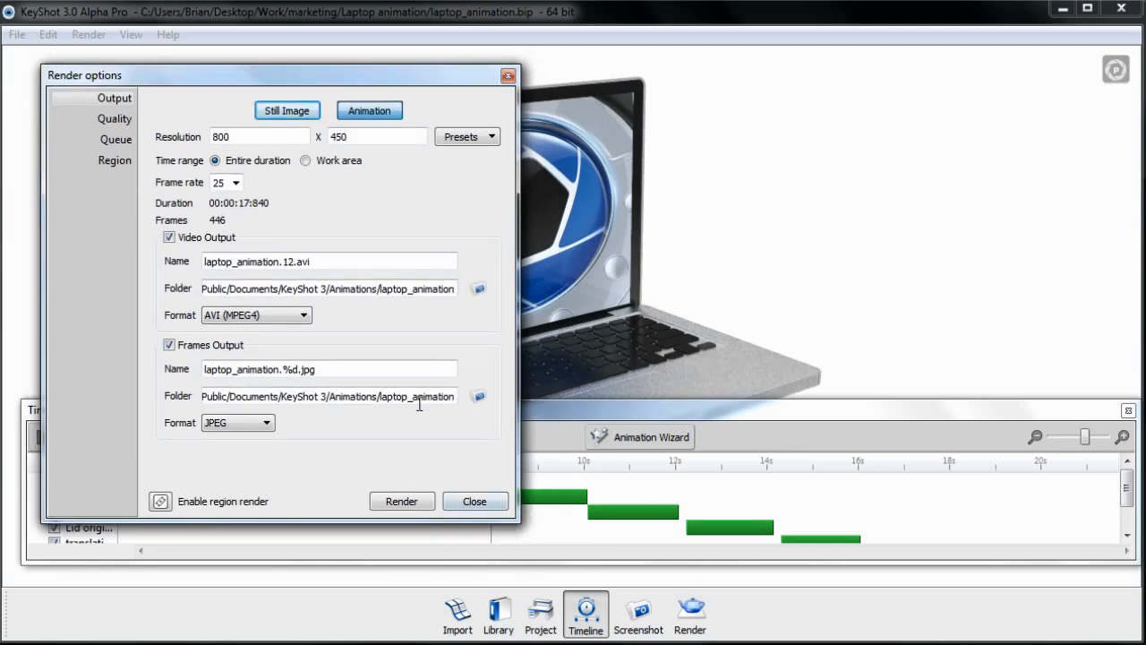
{"action": "left_click", "coordinate": [237, 183]}
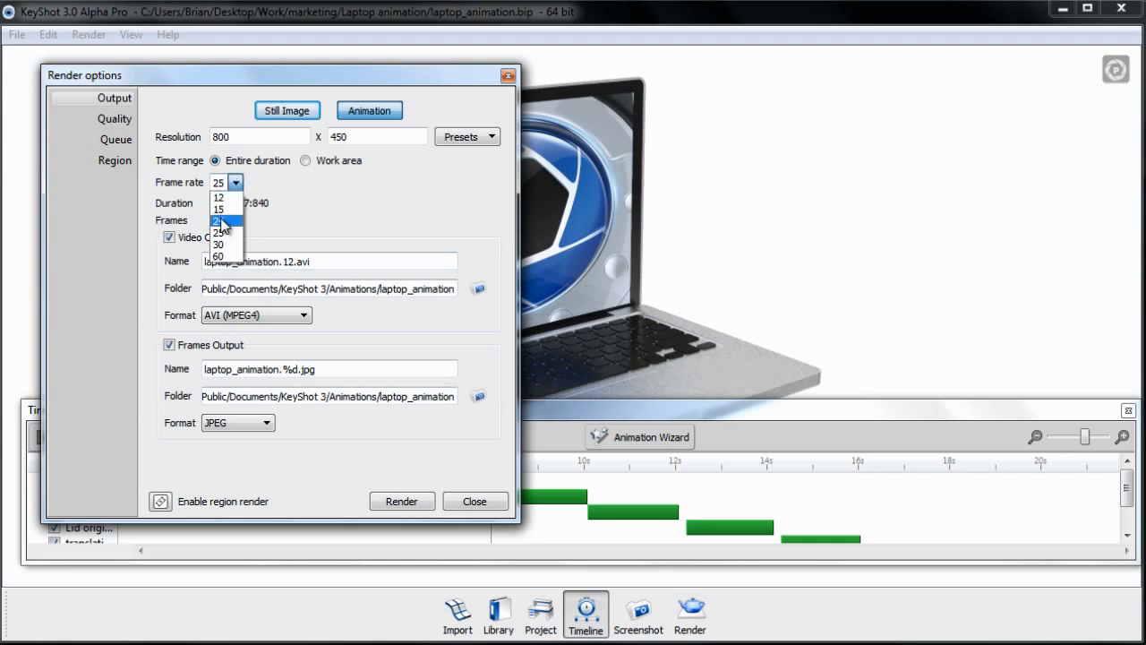
{"action": "left_click", "coordinate": [296, 209]}
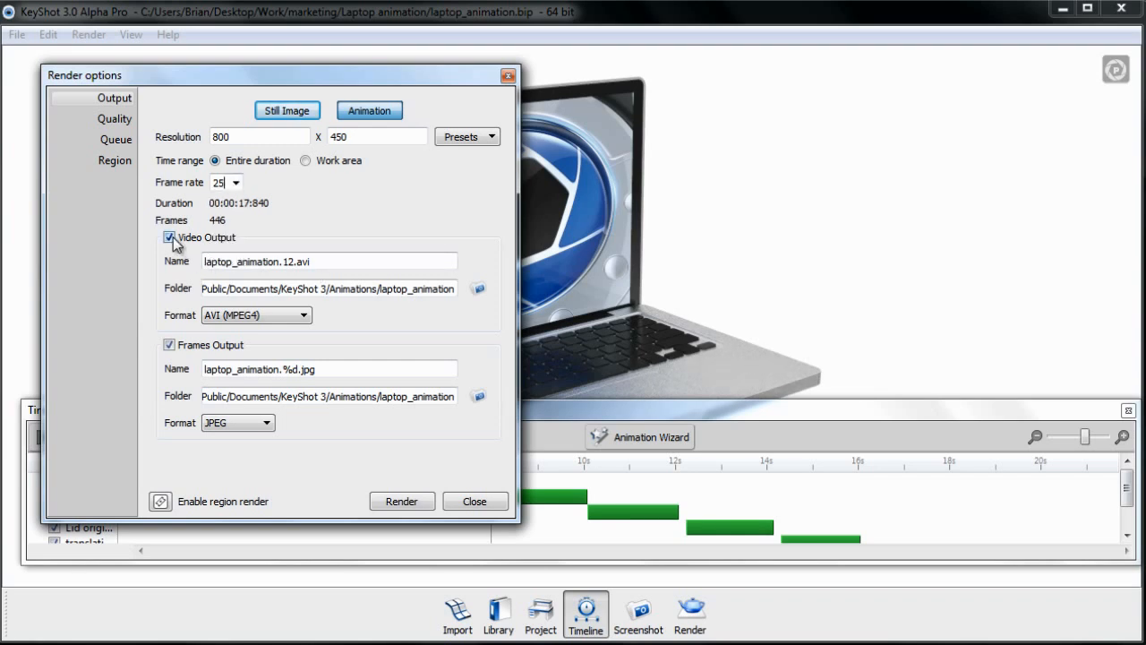
{"action": "left_click", "coordinate": [302, 315]}
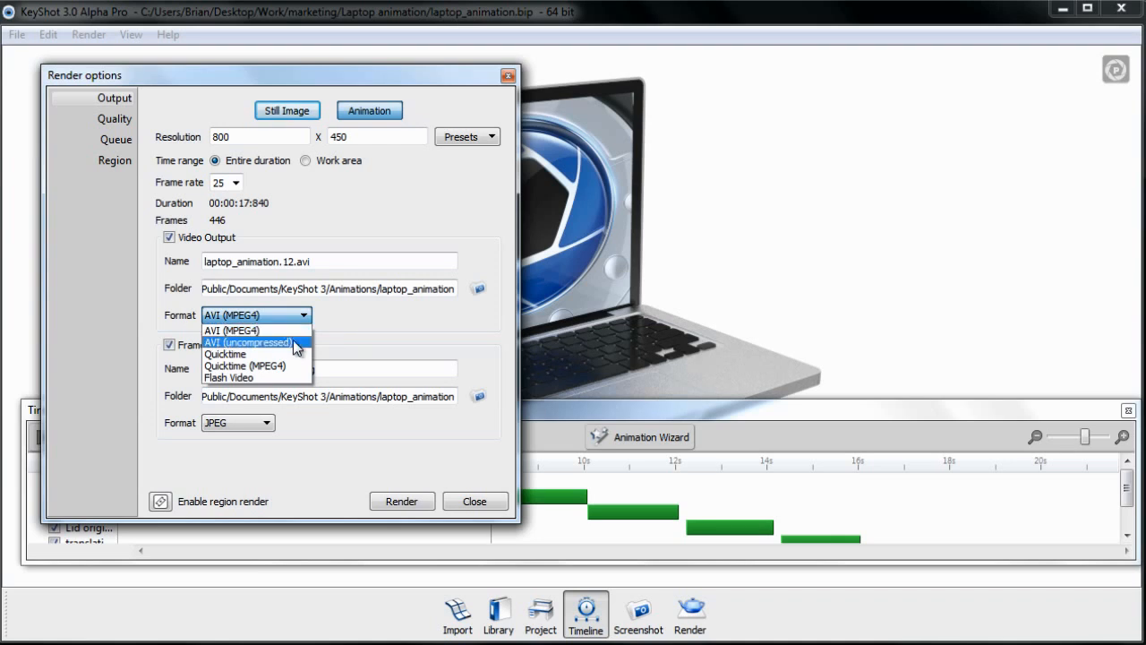
{"action": "left_click", "coordinate": [377, 224]}
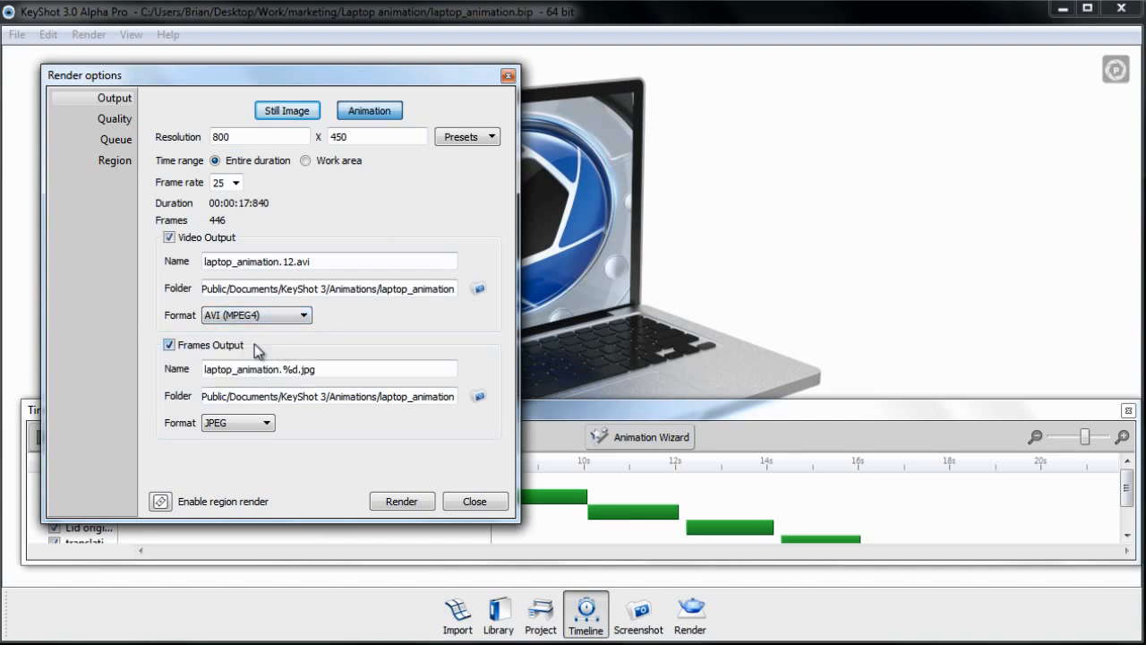